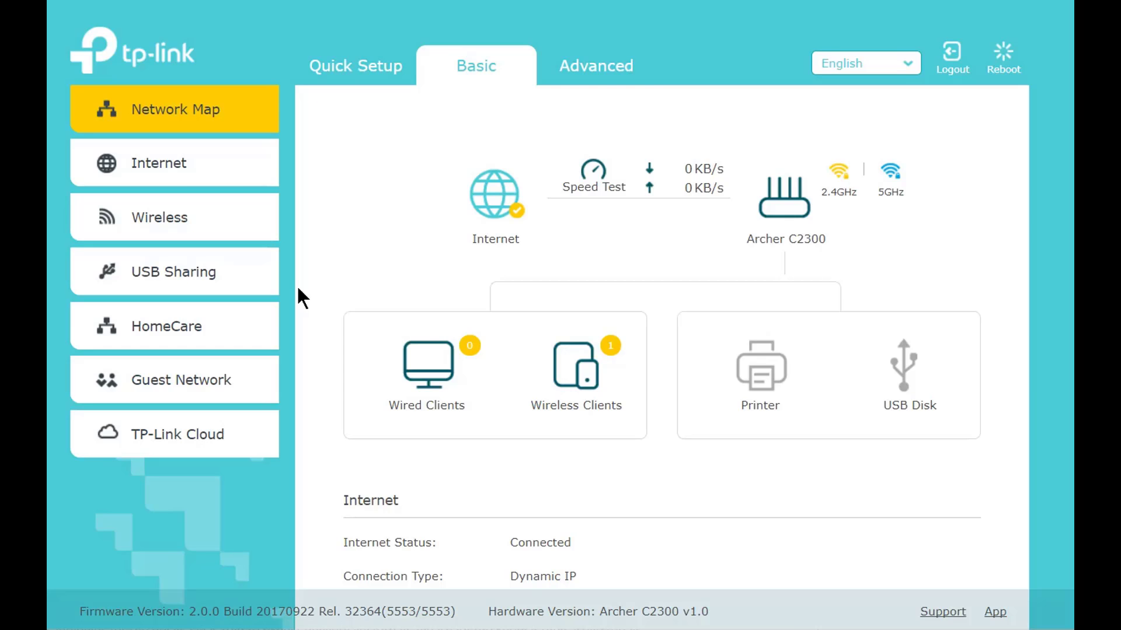
# Launch the Quick Setup wizard on its Time Zone step, set to (GMT-06:00) Central Time
pyautogui.click(364, 65)
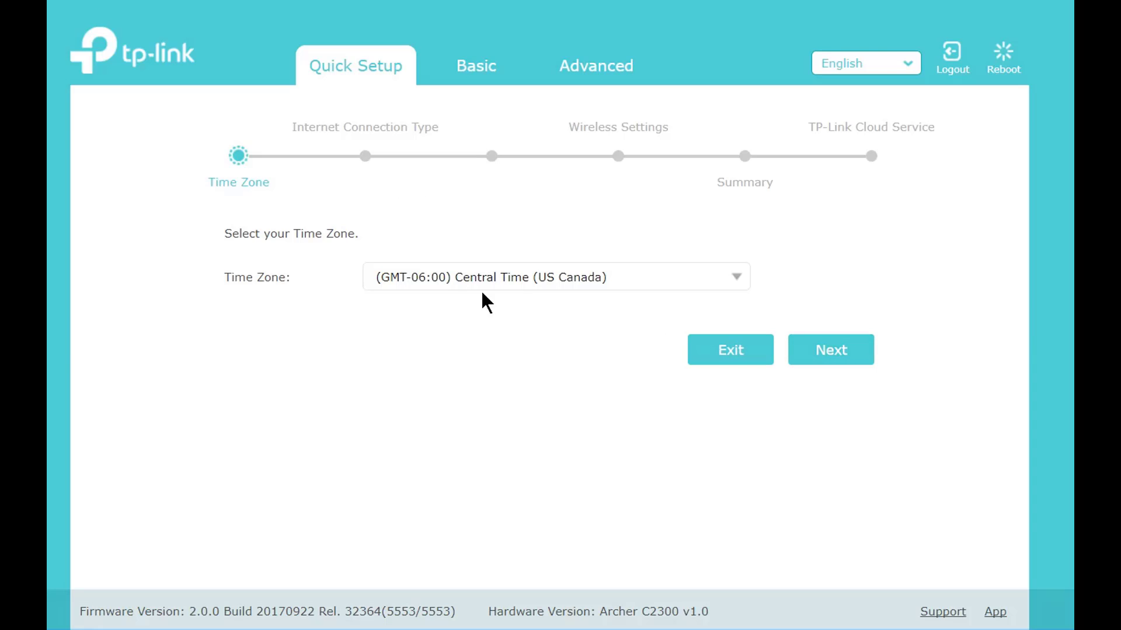
# Run the wizard with Central Time, Dynamic IP and the current MAC, review the Summary, then return to Basic
pyautogui.click(824, 359)
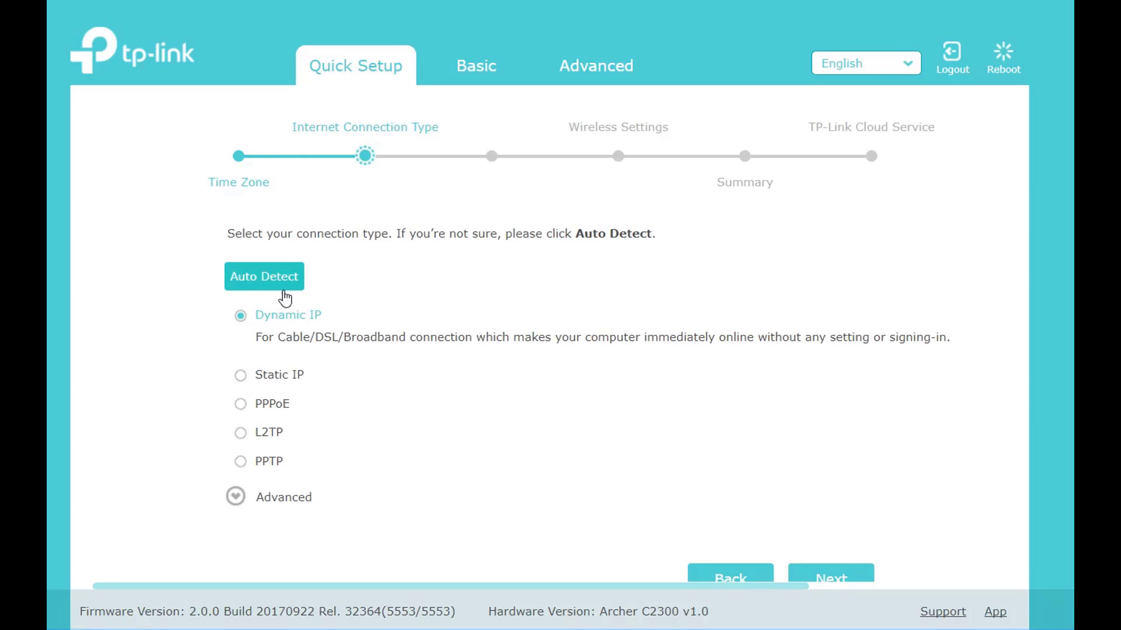
pyautogui.click(839, 575)
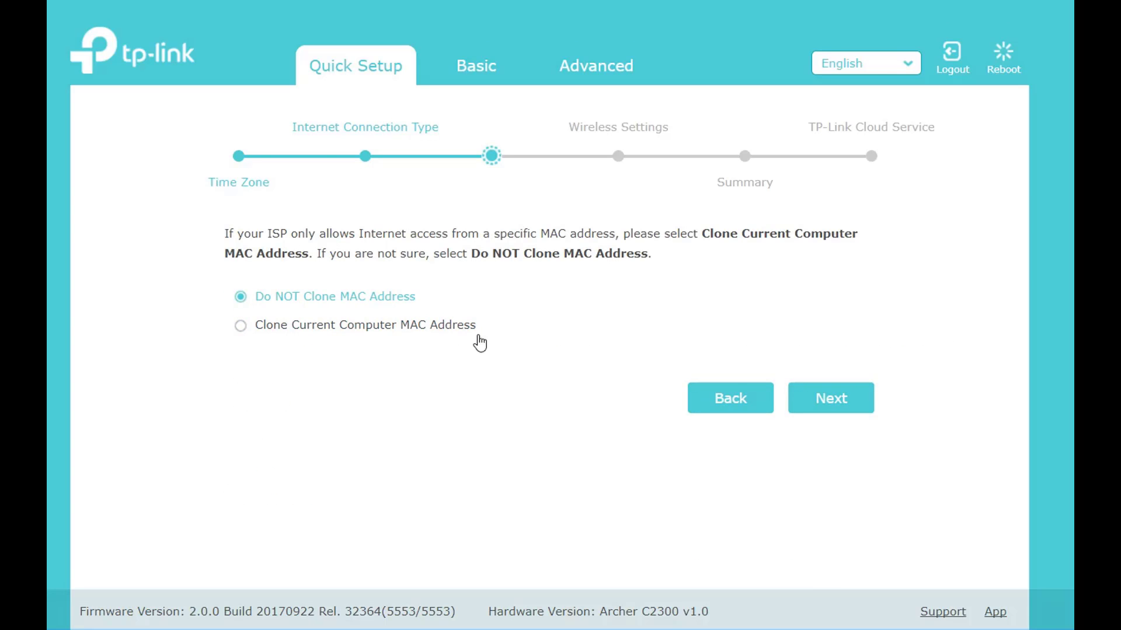
pyautogui.click(843, 402)
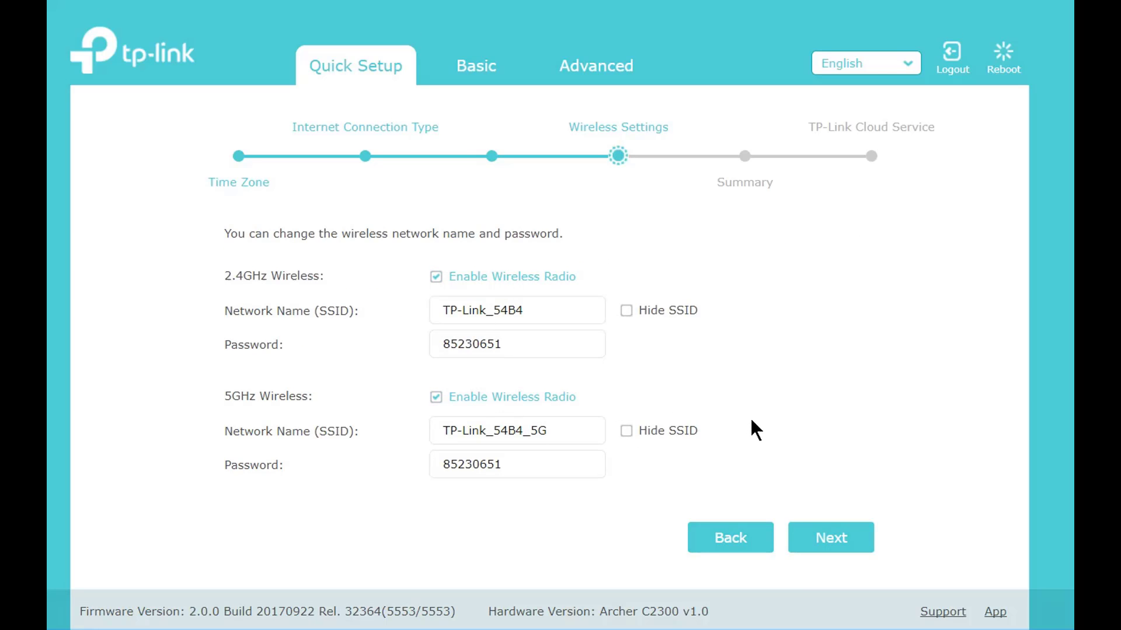
pyautogui.click(831, 544)
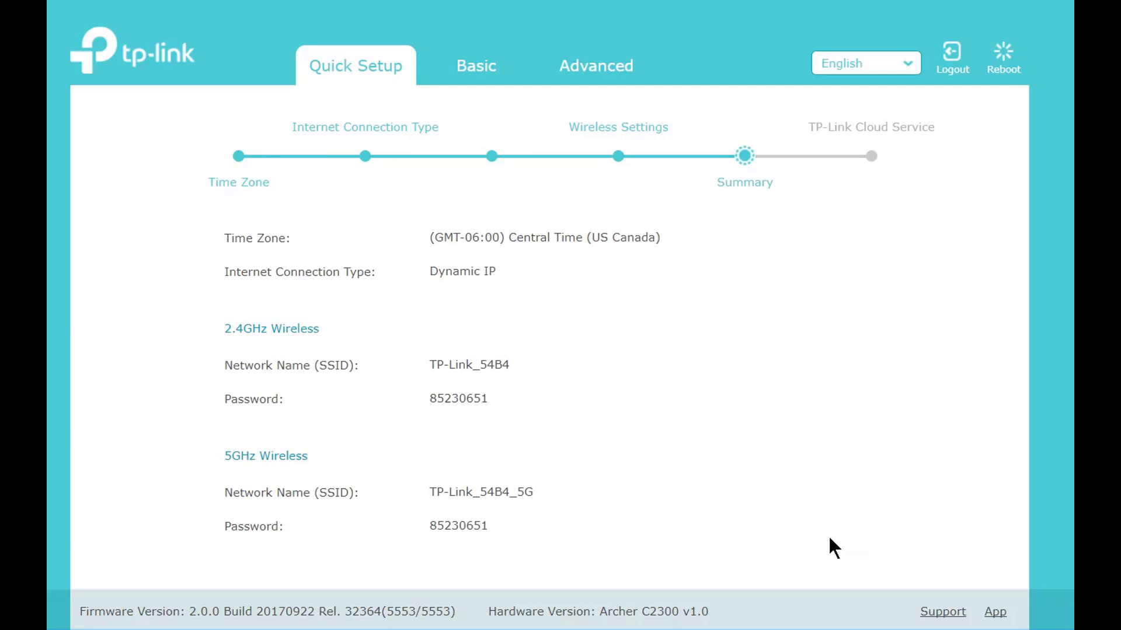
pyautogui.scroll(-2, 744, 327)
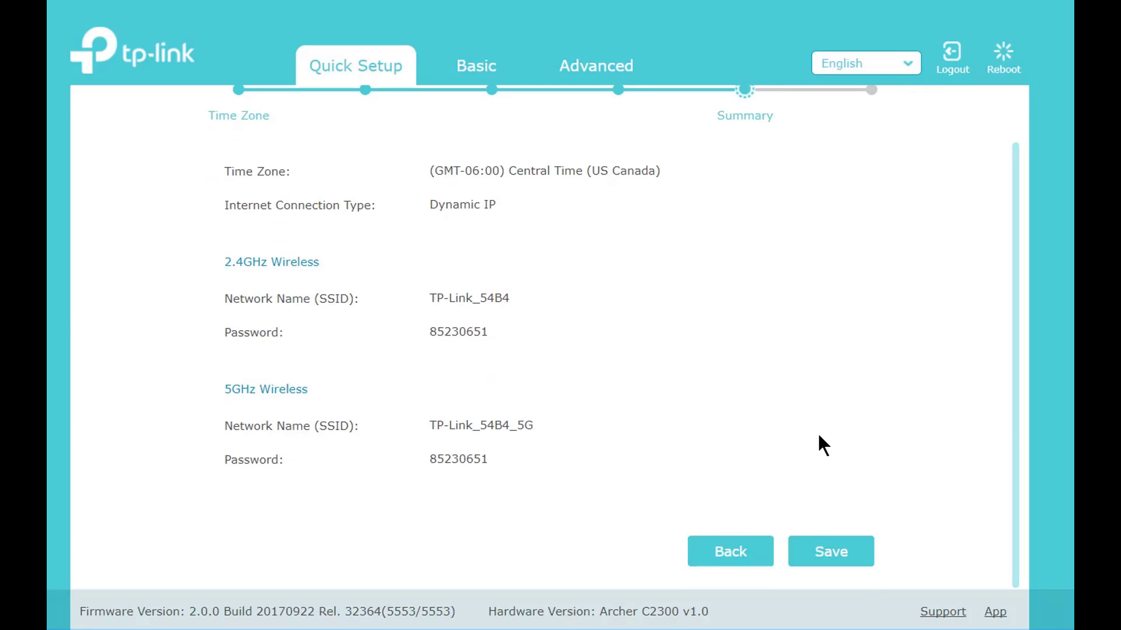
pyautogui.scroll(2, 740, 538)
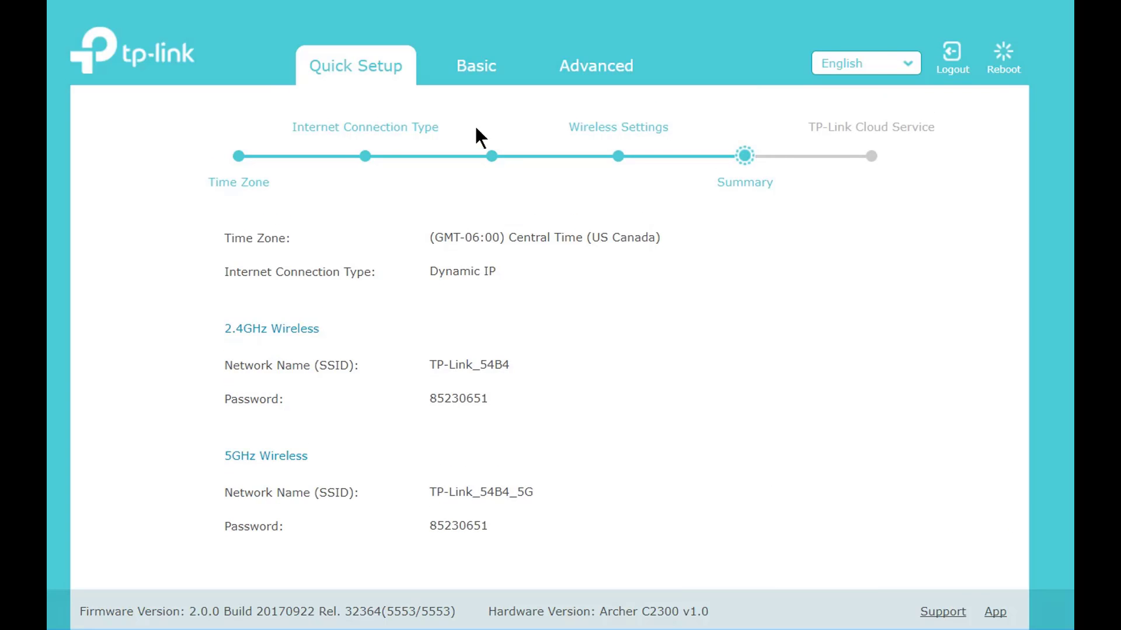
pyautogui.click(478, 78)
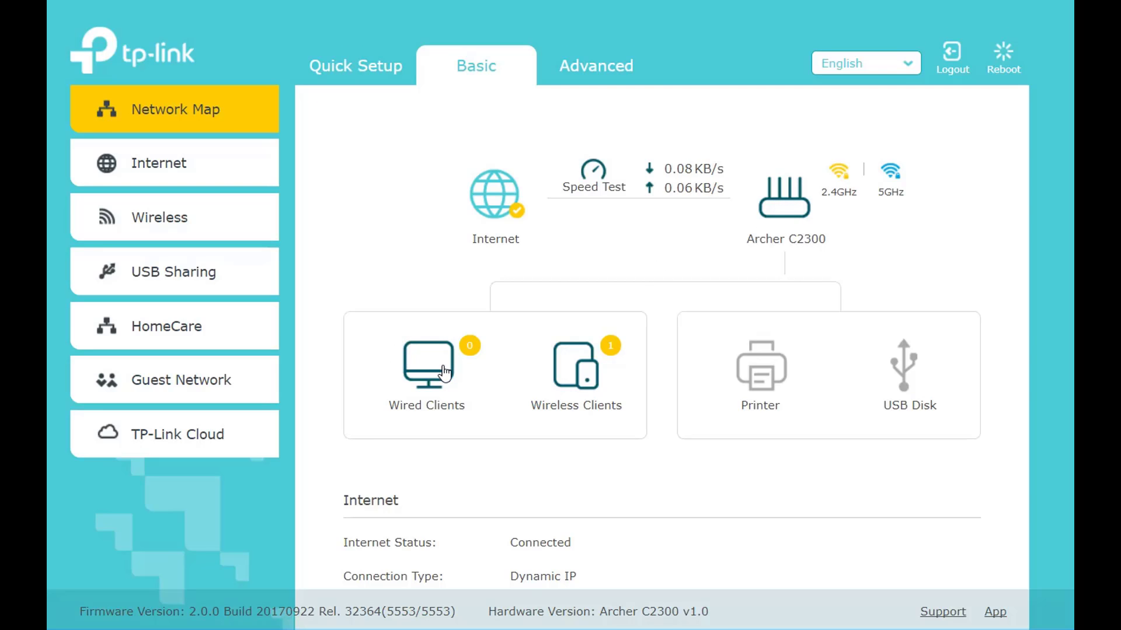
# Show the Network Map's Wireless Clients table, listing the one connected host device
pyautogui.click(569, 368)
pyautogui.scroll(-1, 573, 374)
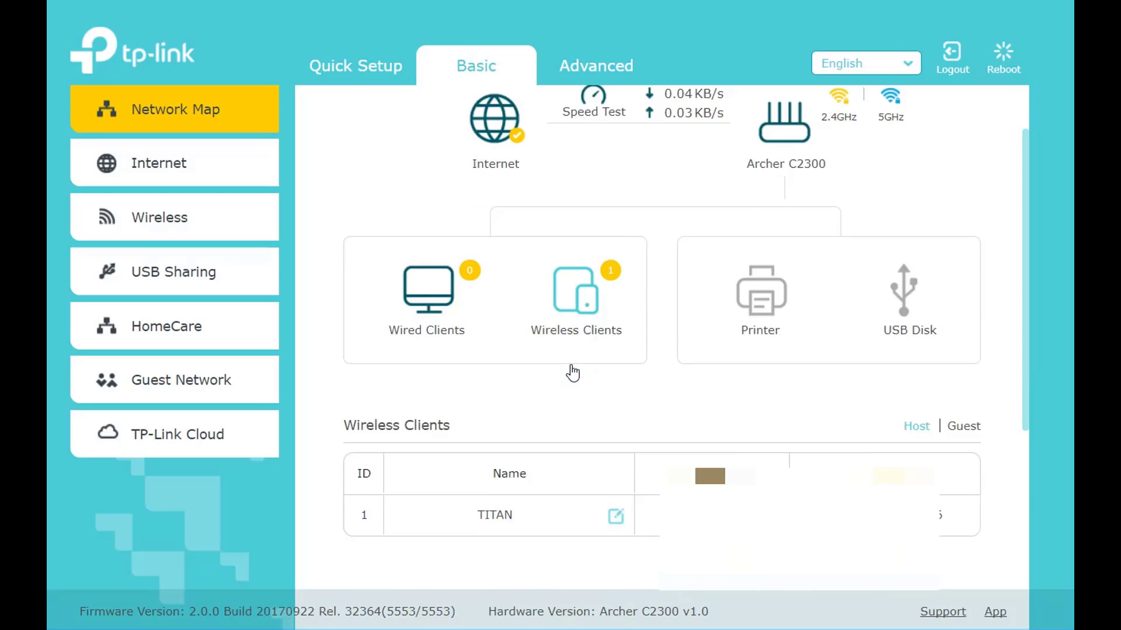
pyautogui.scroll(-1, 572, 373)
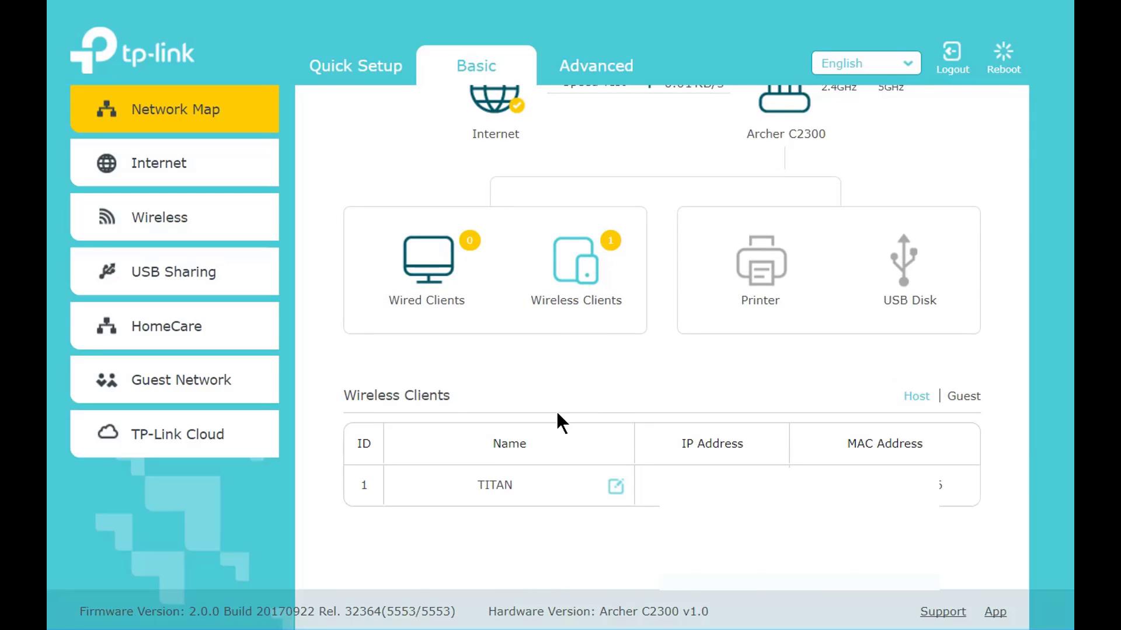
pyautogui.scroll(2, 558, 416)
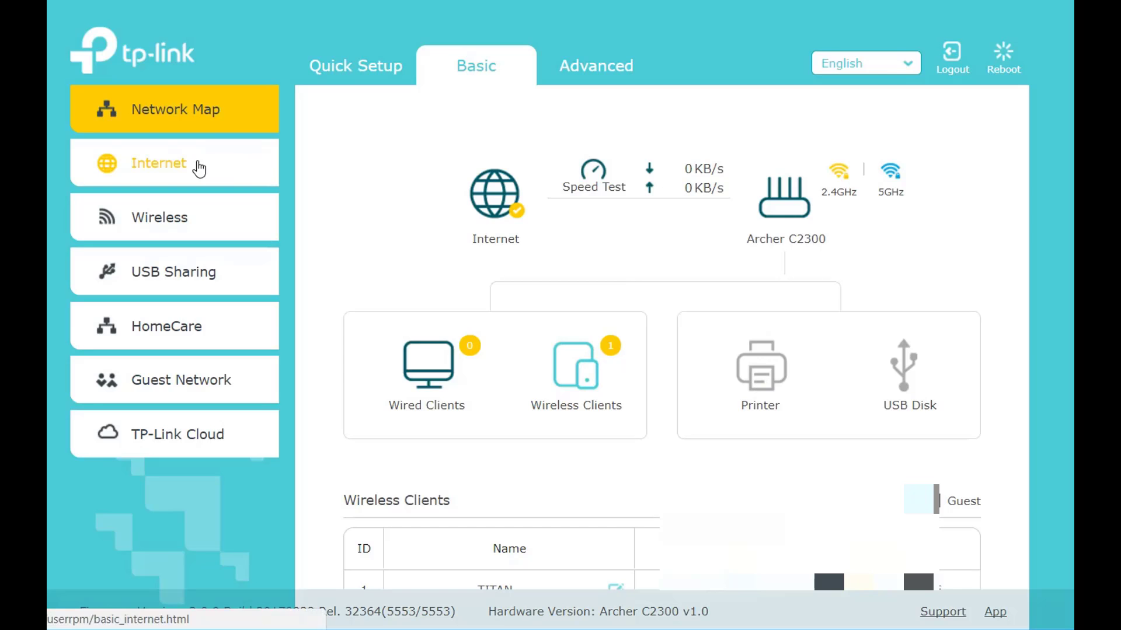
# Review the Basic Internet and Wireless pages, then view HomeCare's empty Parental Controls profiles
pyautogui.click(197, 163)
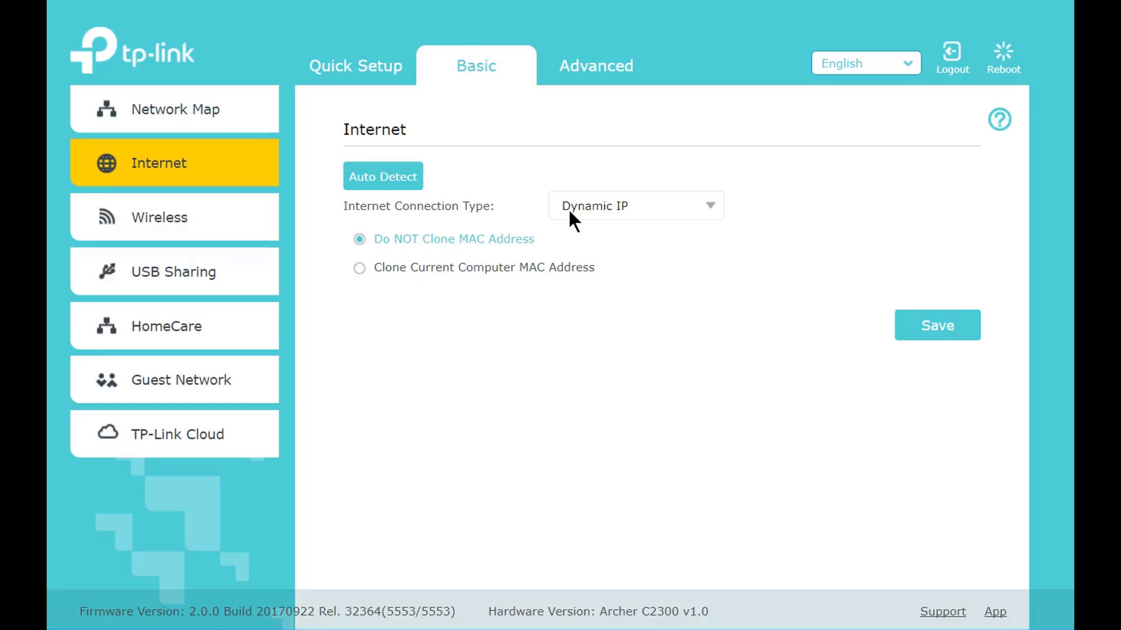
pyautogui.click(214, 220)
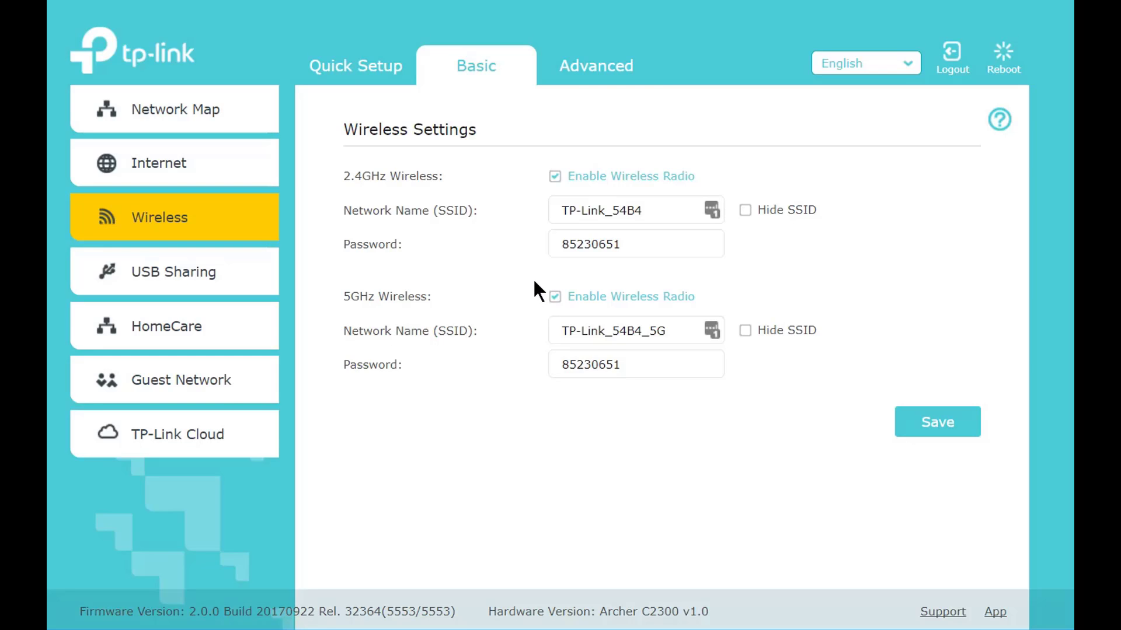
pyautogui.click(184, 270)
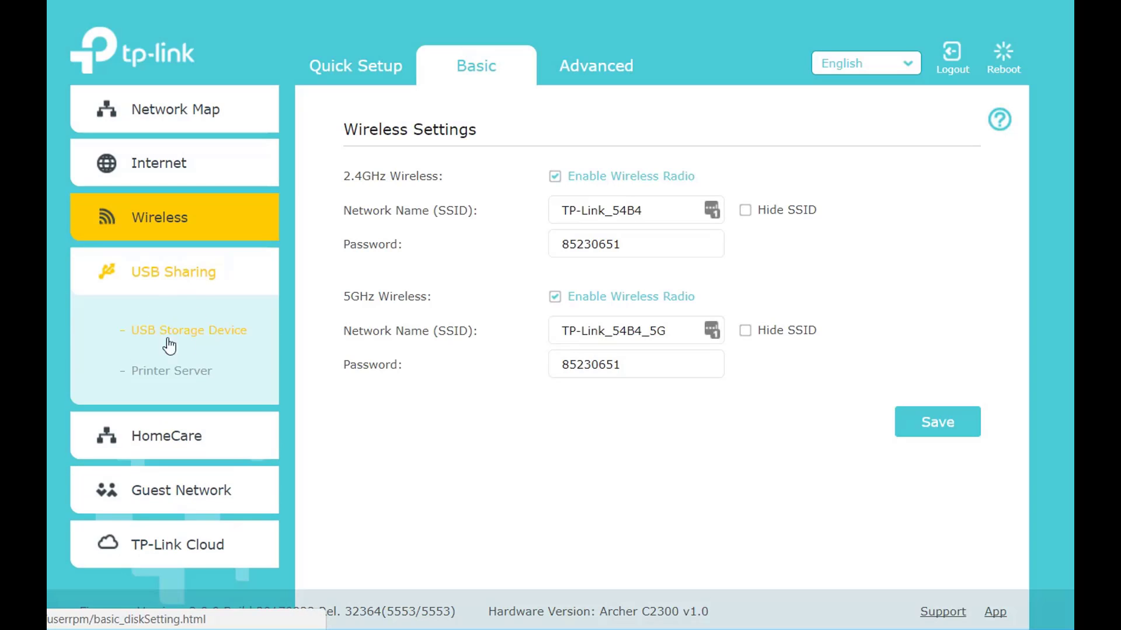
pyautogui.click(164, 436)
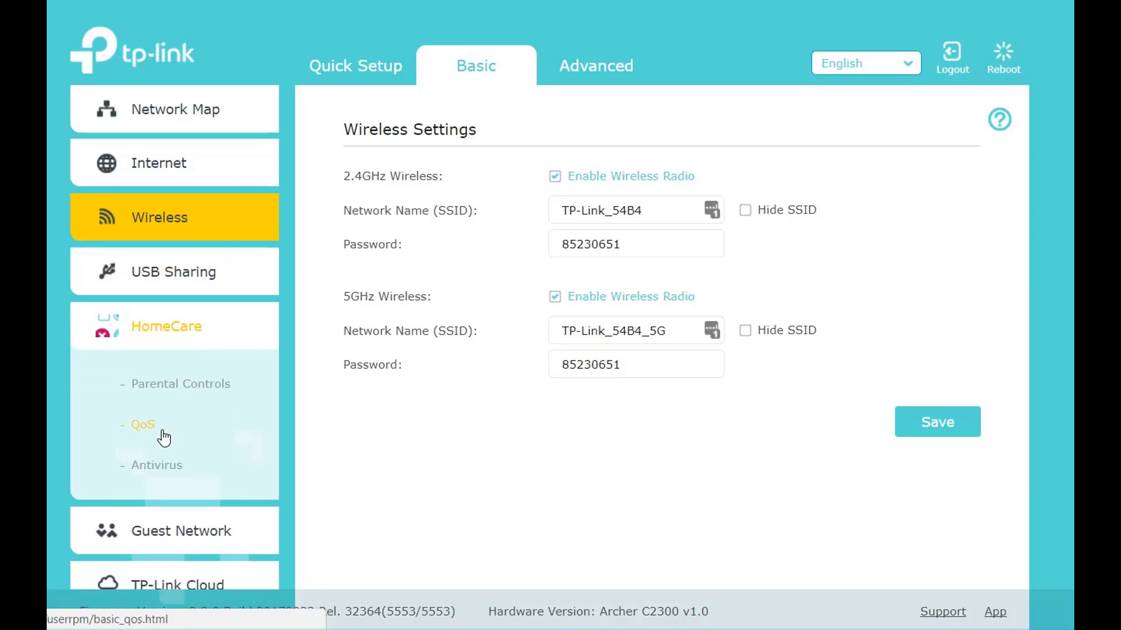
pyautogui.click(163, 384)
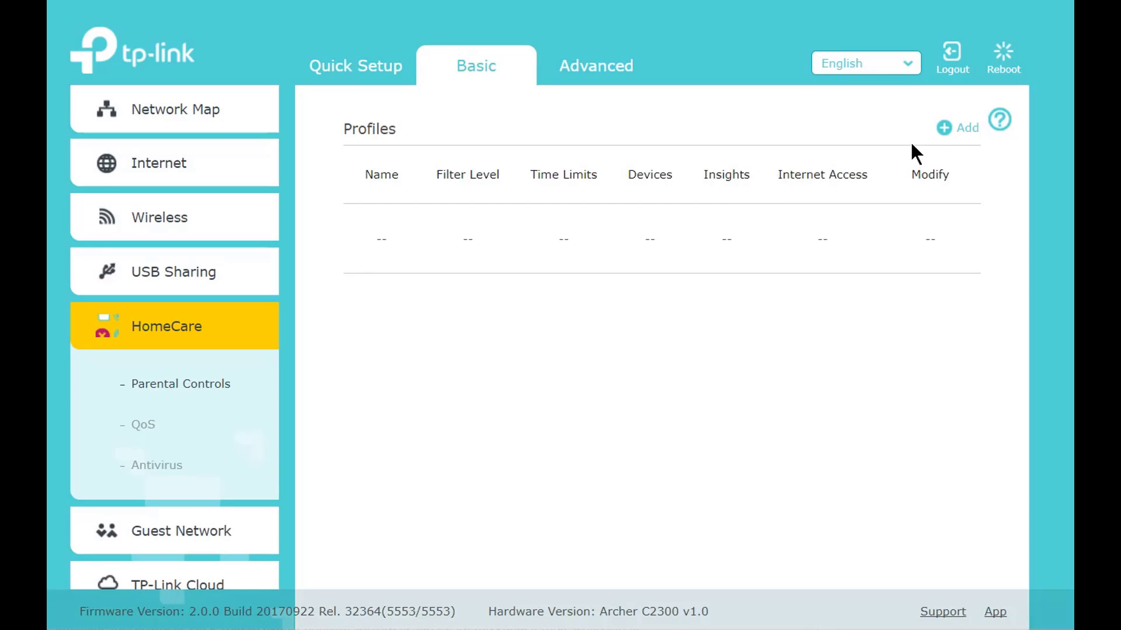
# Preview the new parental control profile form, then view QoS Application Priority modes from Standard to Custom
pyautogui.click(943, 128)
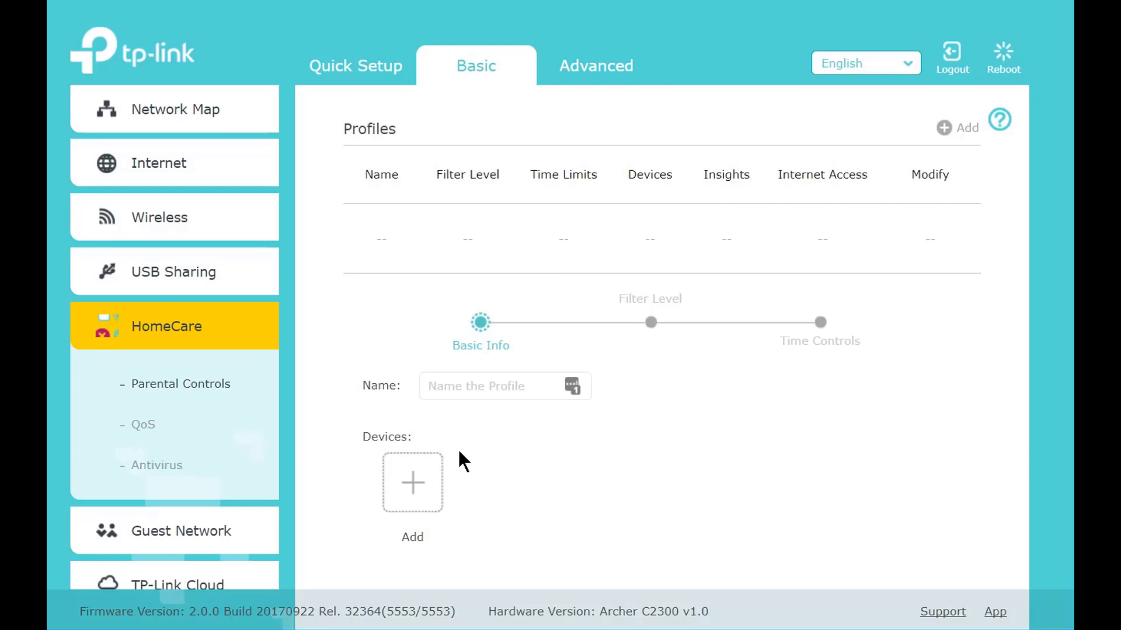
pyautogui.click(153, 424)
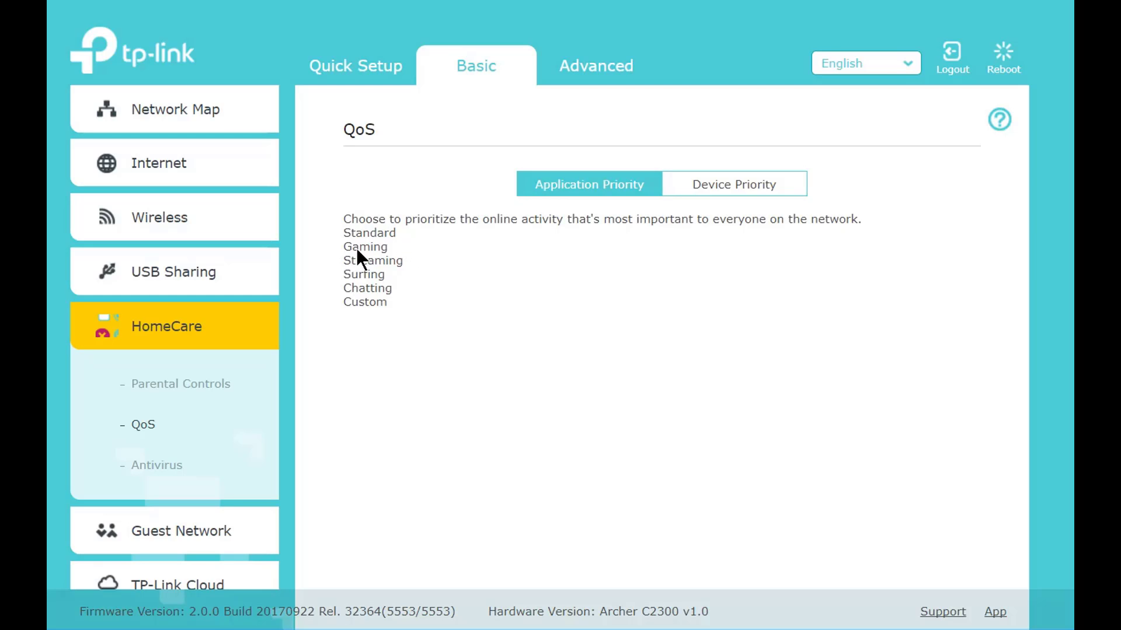
# Look over HomeCare Antivirus protections, then view the Guest Network page with 2.4GHz and 5GHz disabled
pyautogui.click(167, 467)
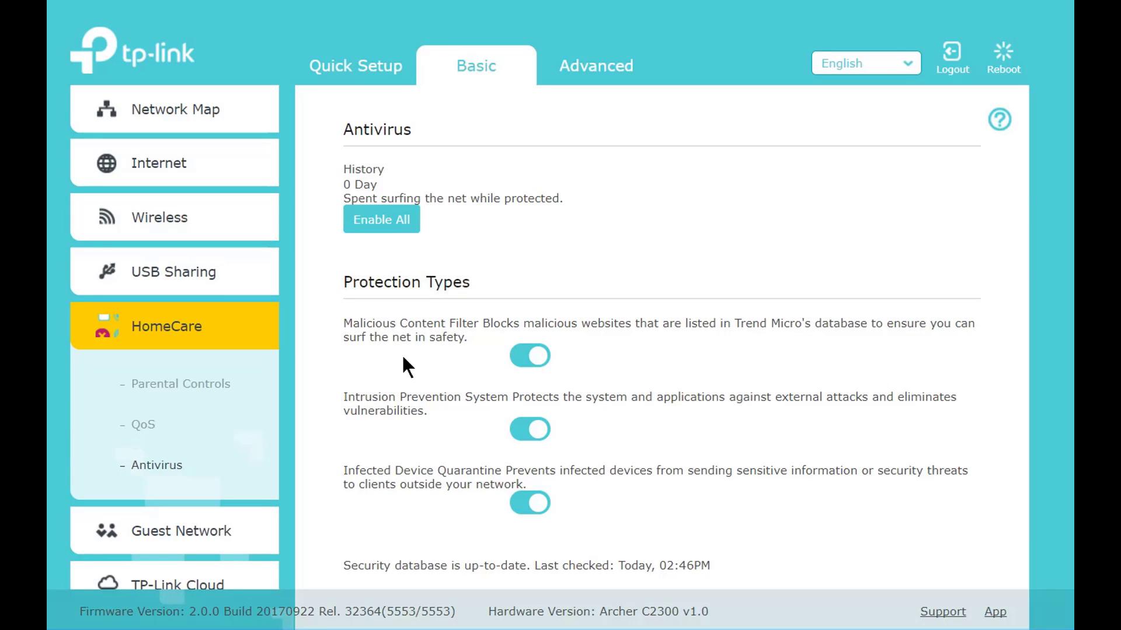
pyautogui.scroll(-1, 456, 357)
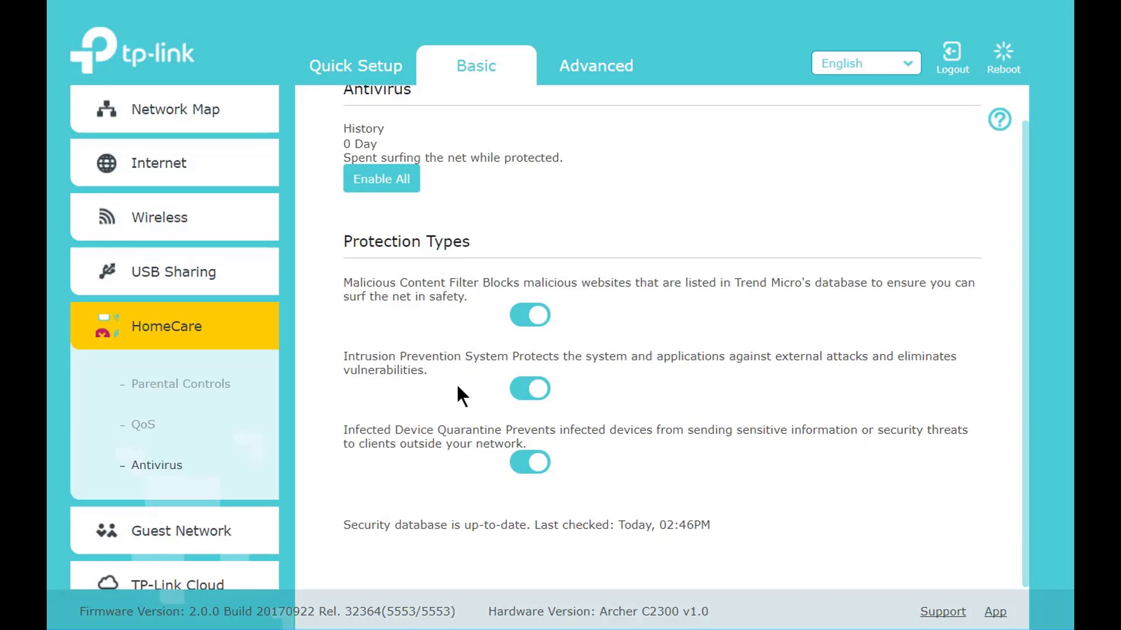
pyautogui.click(224, 533)
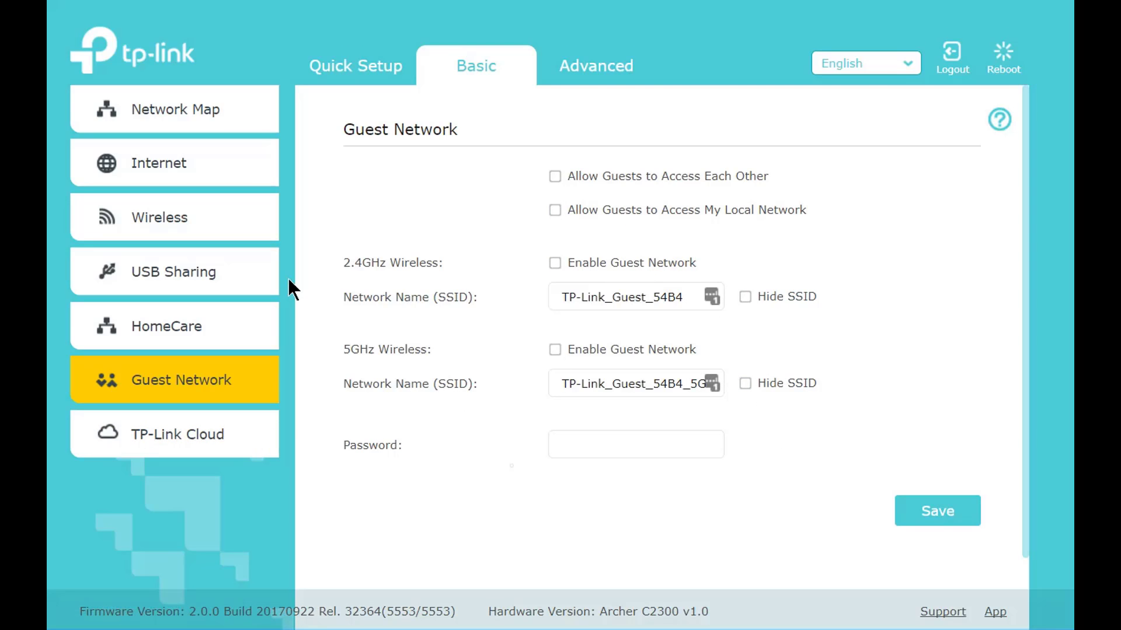
# Switch to the Advanced settings status overview and view the Operation Mode settings
pyautogui.click(596, 73)
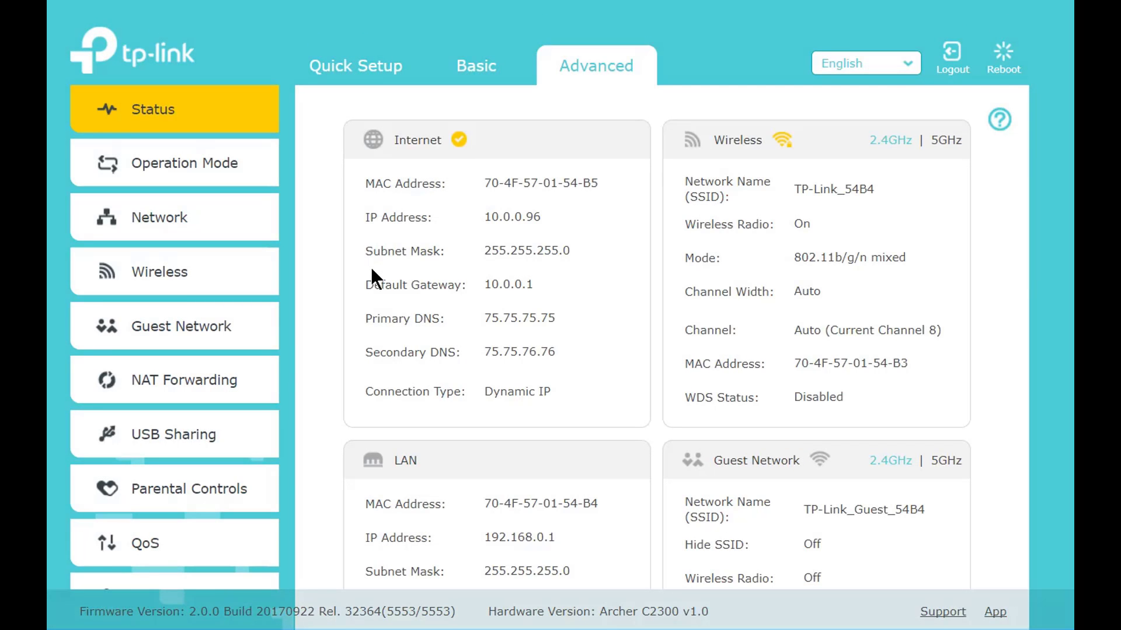
pyautogui.click(455, 70)
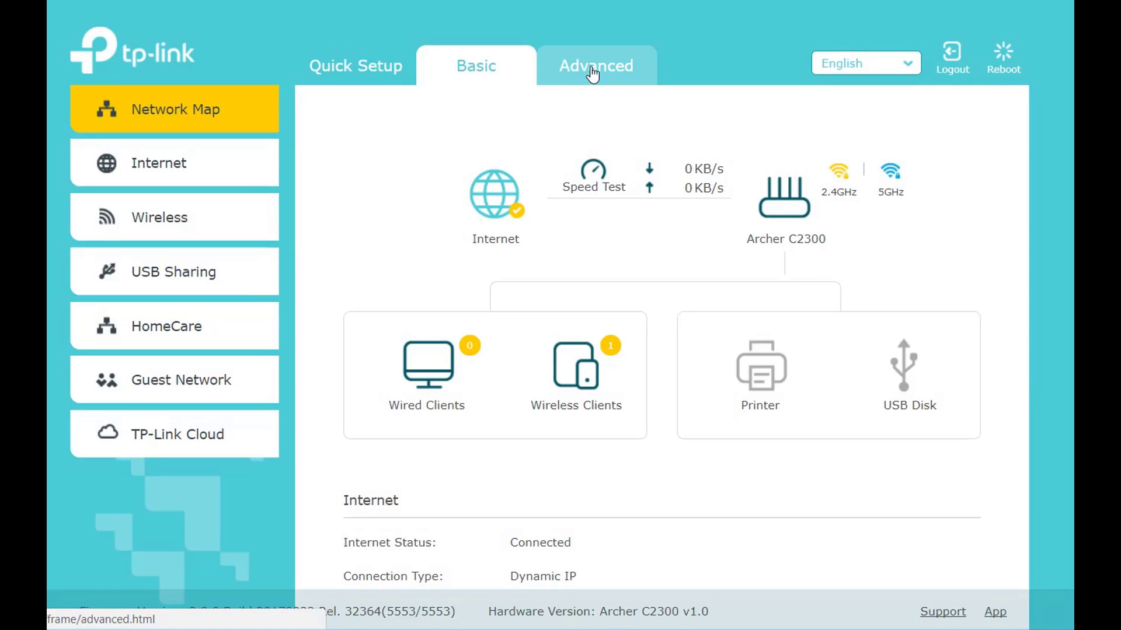
pyautogui.click(601, 62)
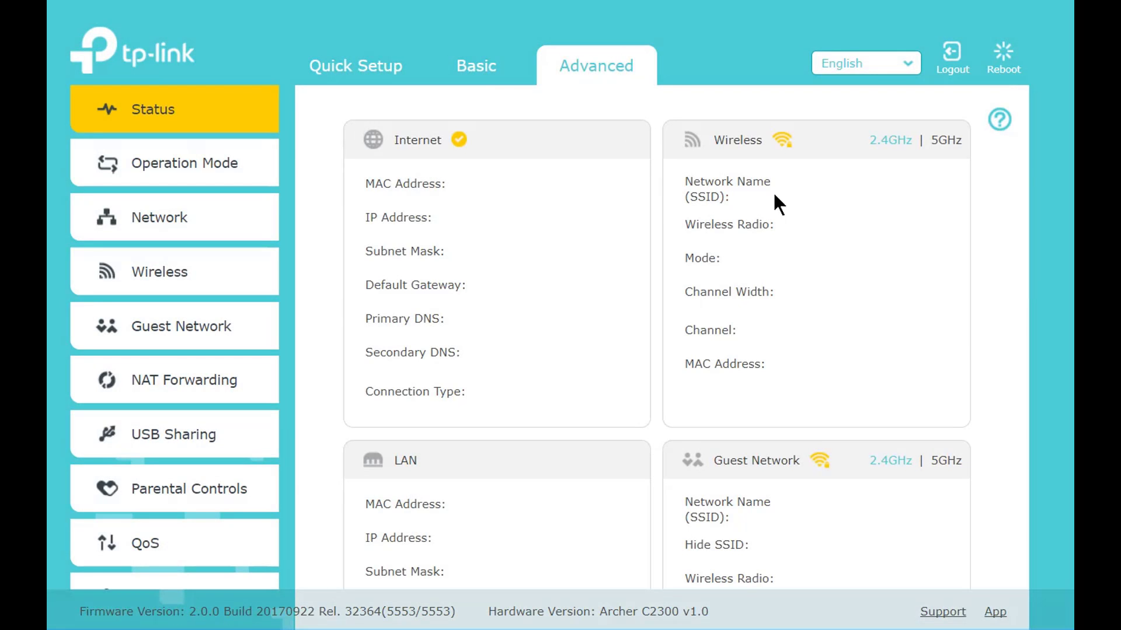
pyautogui.scroll(-1, 501, 273)
pyautogui.scroll(-1, 502, 273)
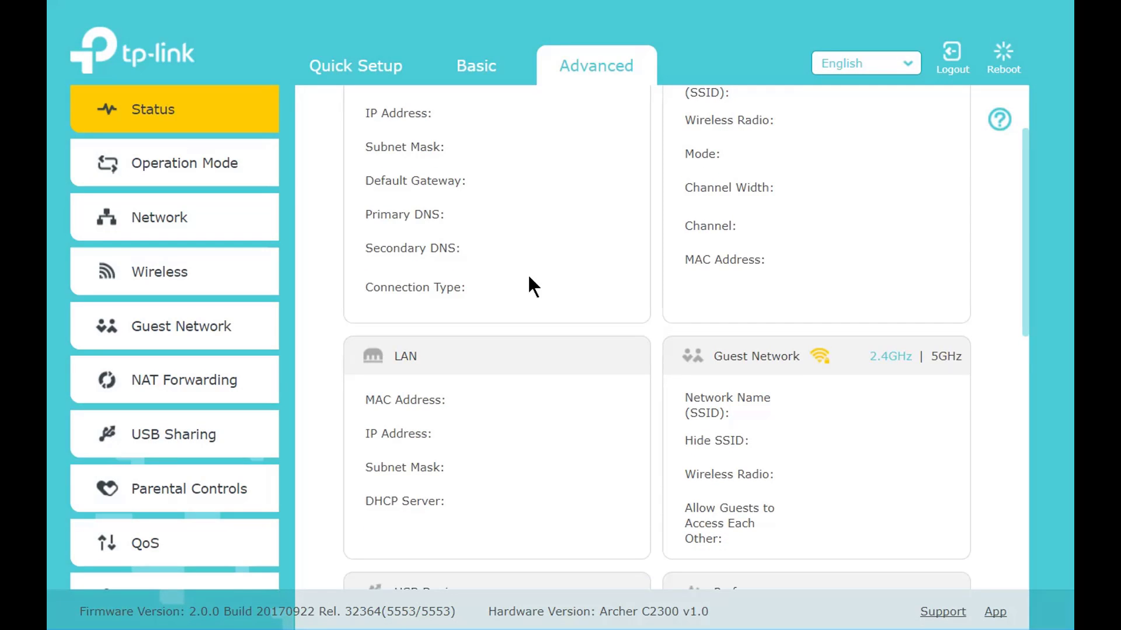
pyautogui.click(222, 174)
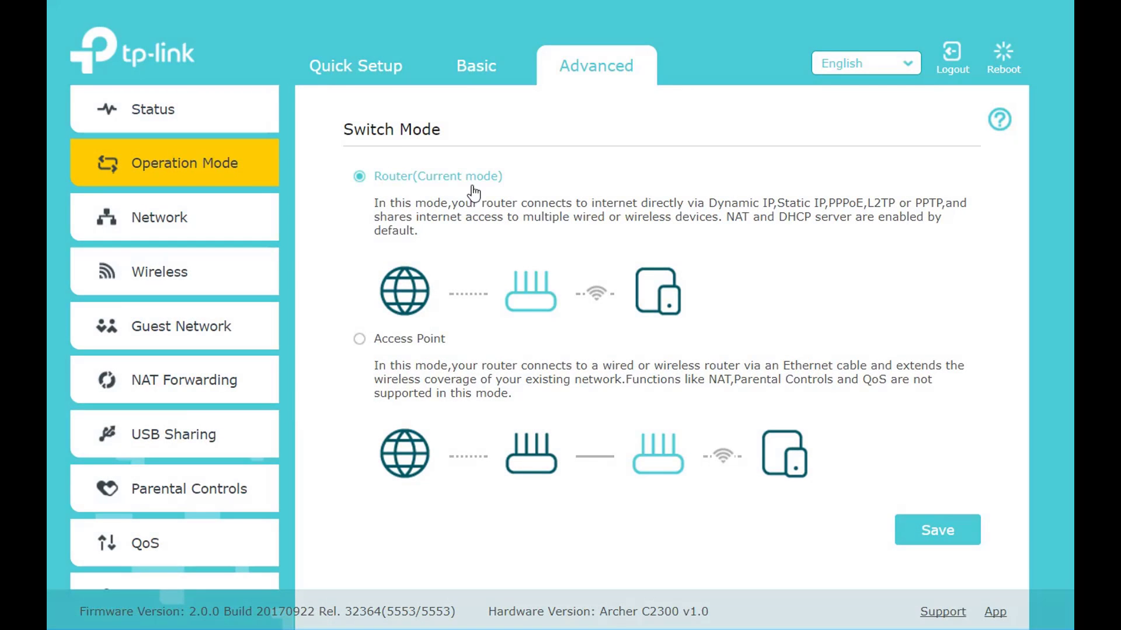
# Review Network's Internet, IPTV, DHCP Server and Dynamic DNS pages, ending on Static Routing's 3 system routes
pyautogui.click(232, 233)
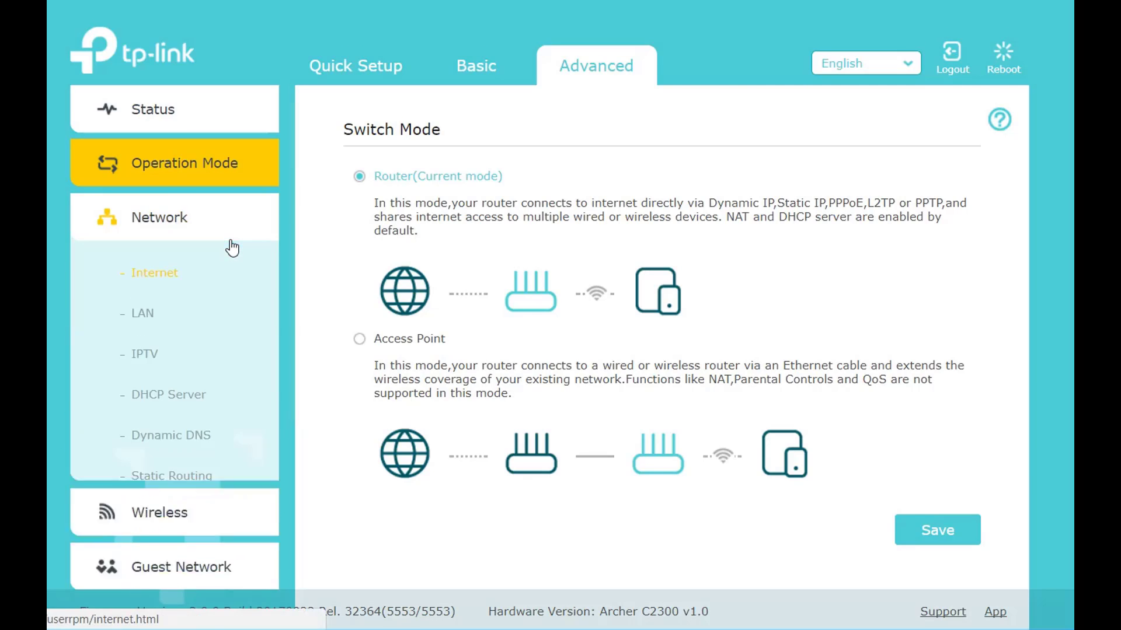
pyautogui.click(167, 283)
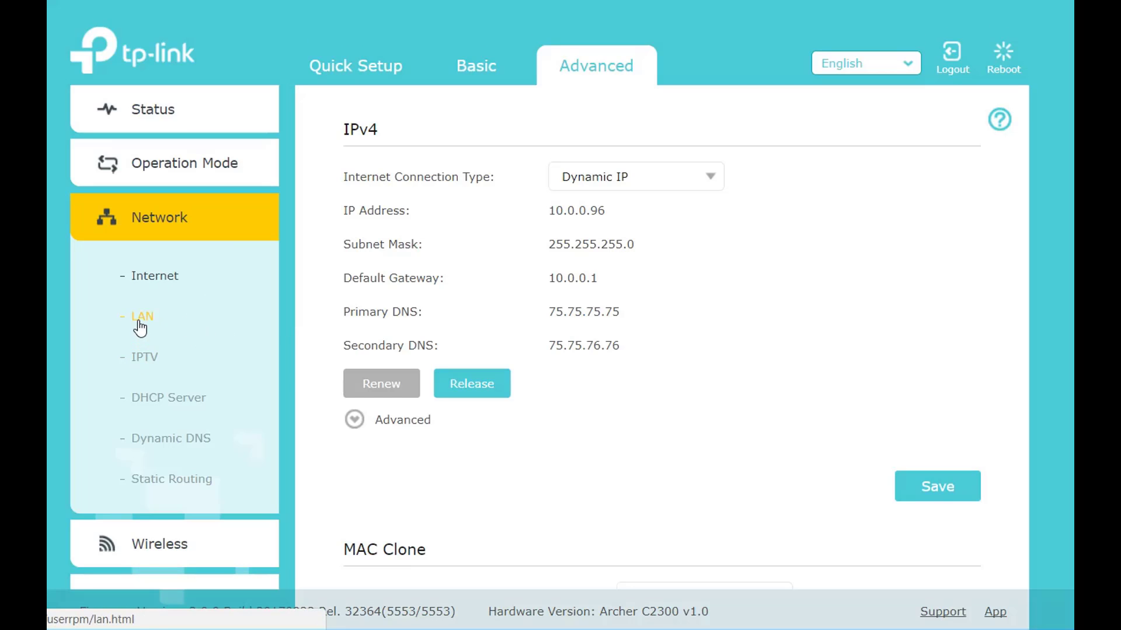
pyautogui.click(139, 358)
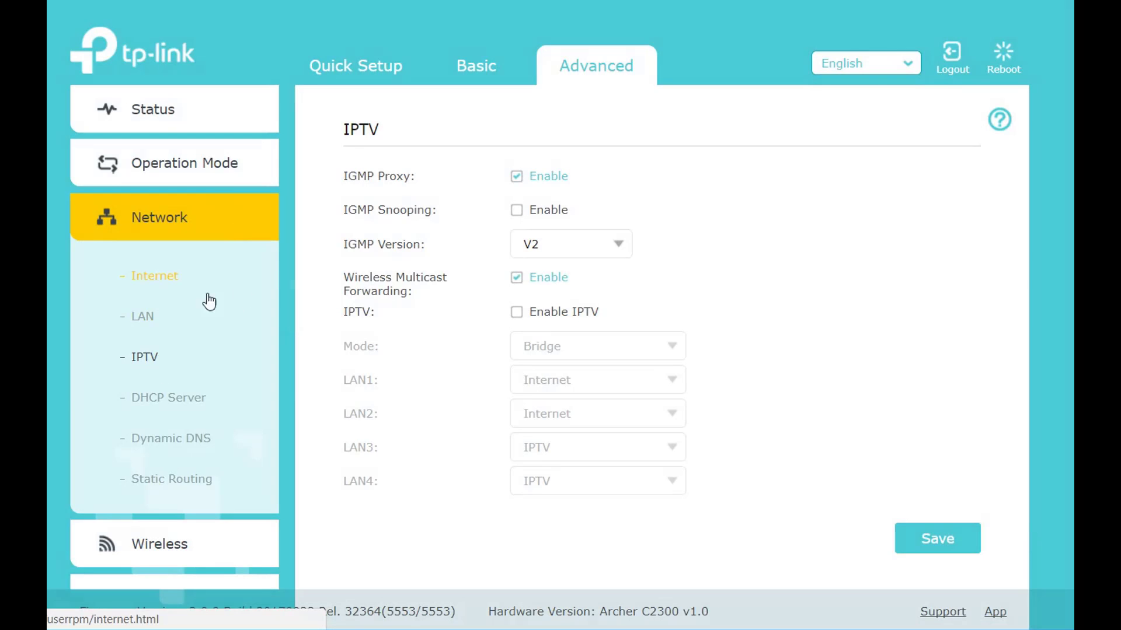
pyautogui.click(159, 402)
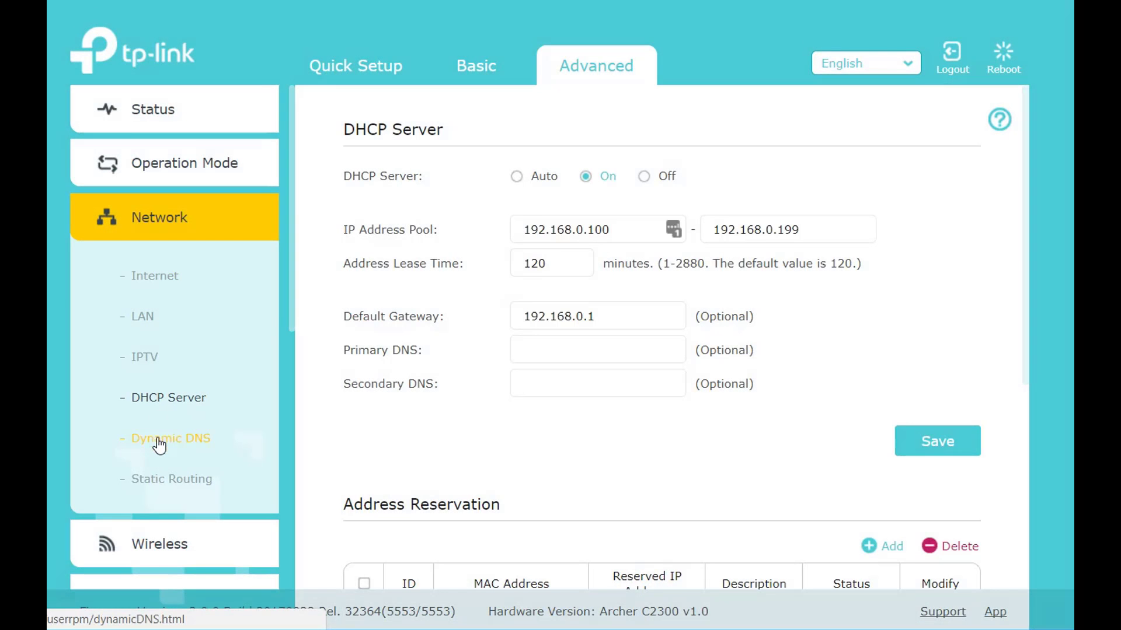
pyautogui.click(160, 443)
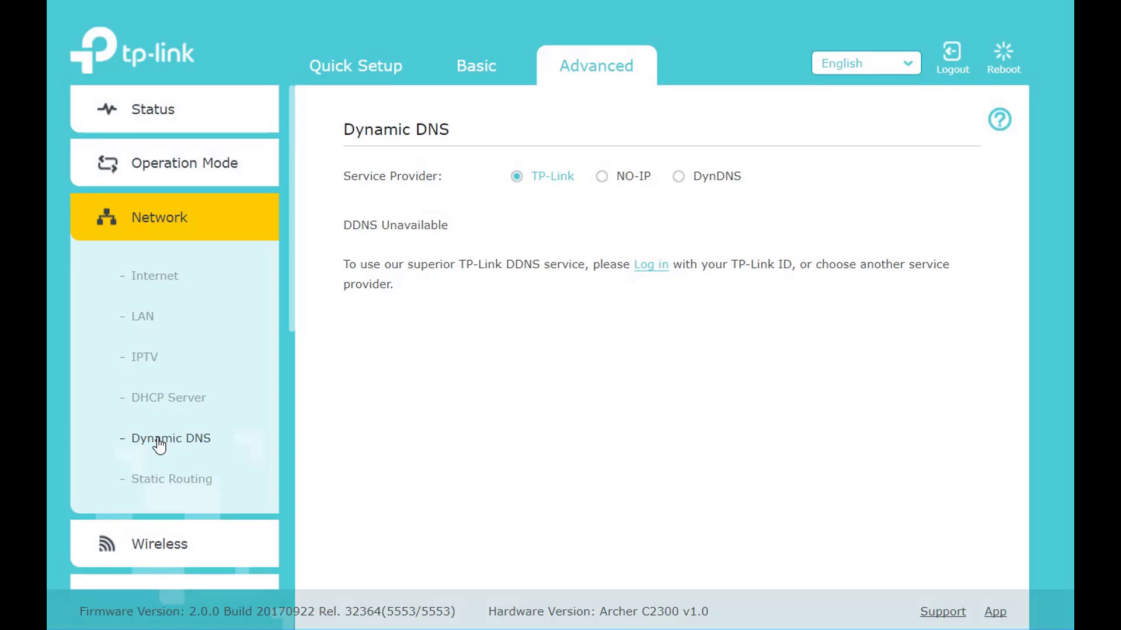
pyautogui.click(156, 478)
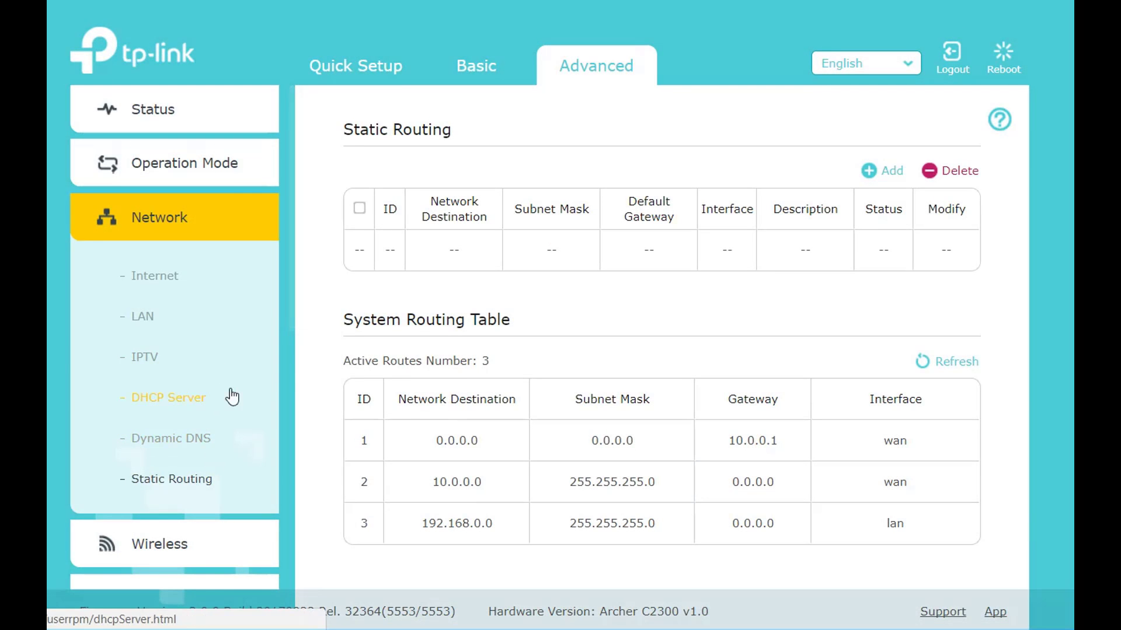
pyautogui.scroll(-2, 234, 457)
pyautogui.click(187, 488)
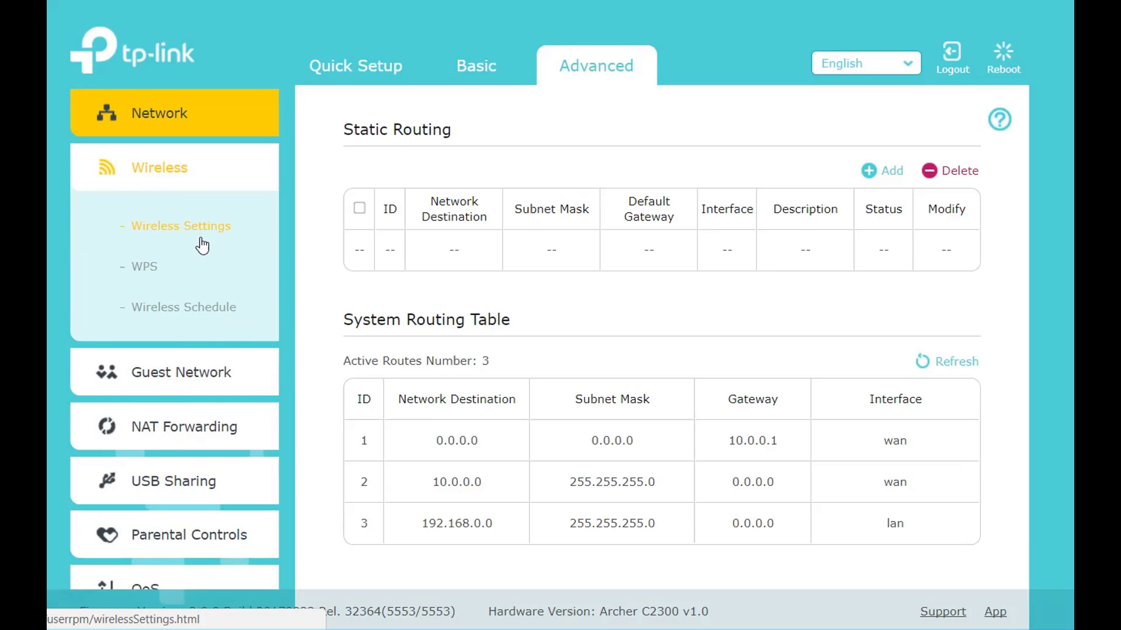
# Look over Wireless Settings, WPS and Wireless Schedule, then the disabled guest networks with No Security
pyautogui.click(205, 232)
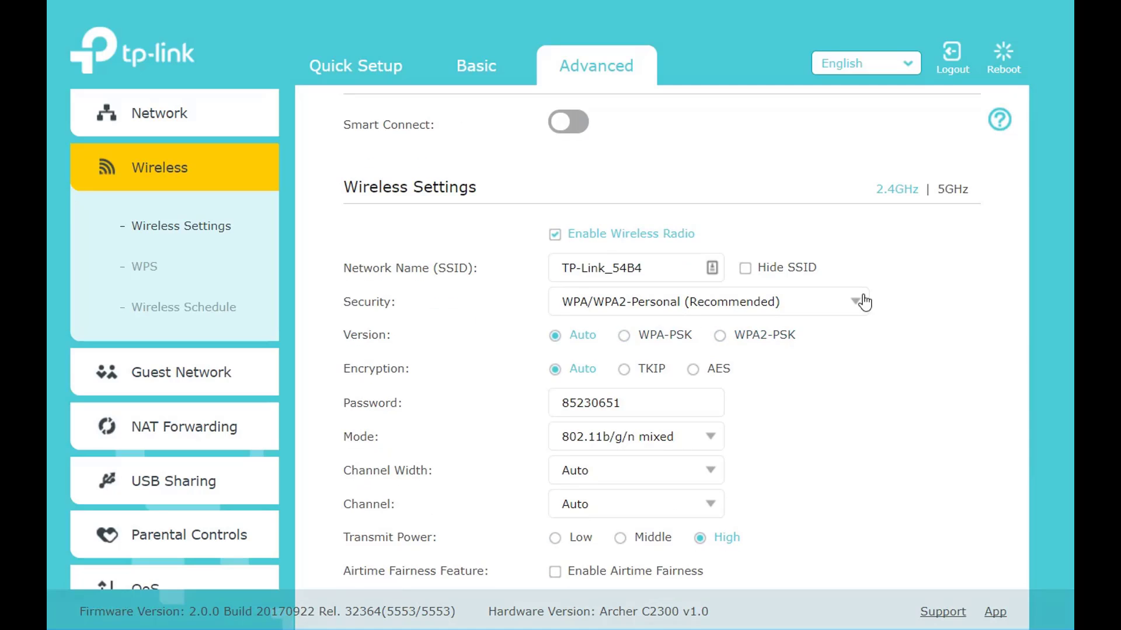
pyautogui.scroll(-2, 409, 336)
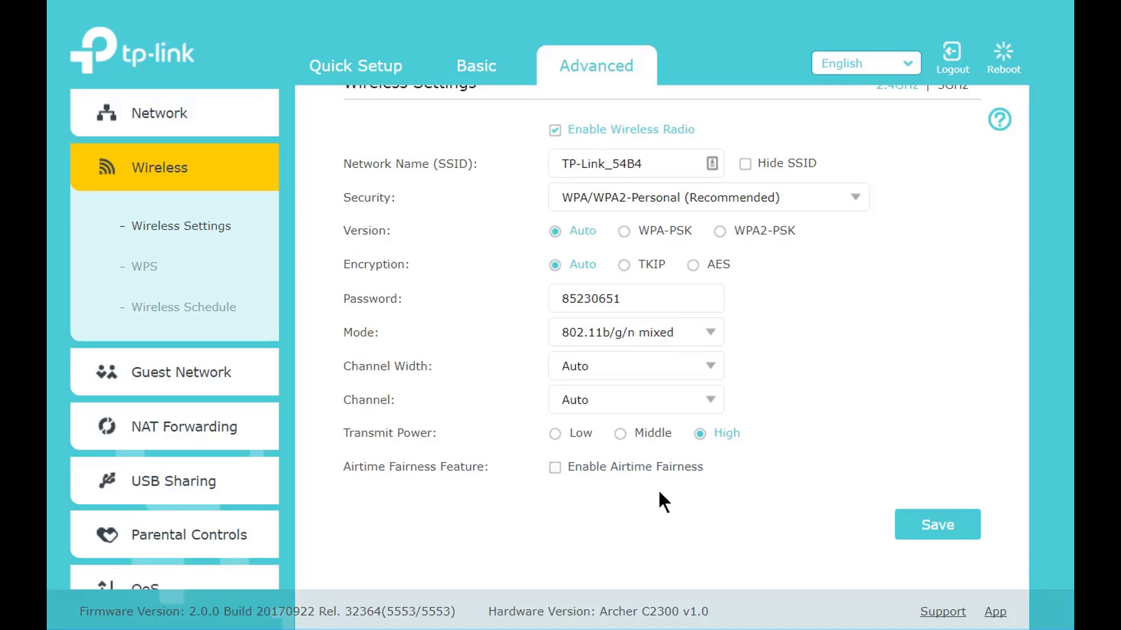
pyautogui.click(149, 268)
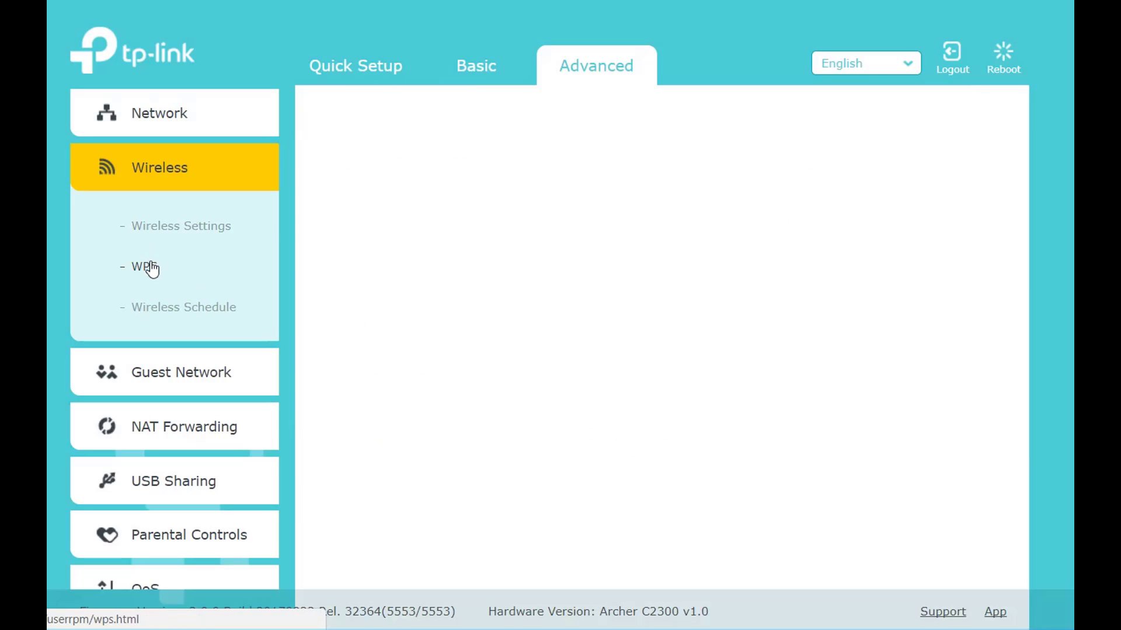
pyautogui.click(149, 307)
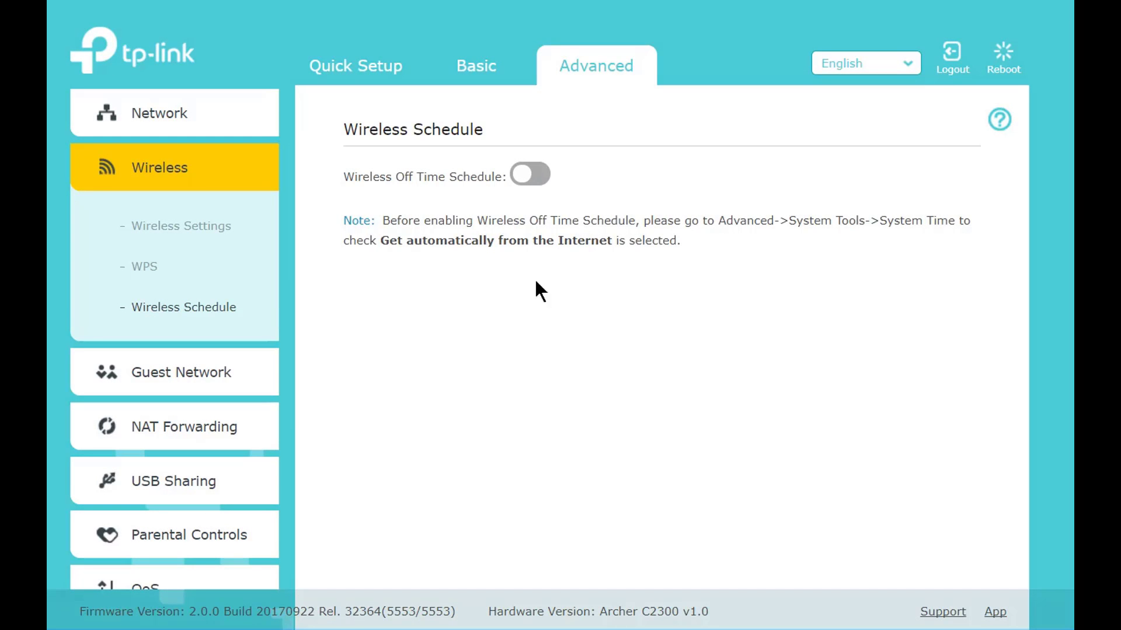
pyautogui.click(193, 374)
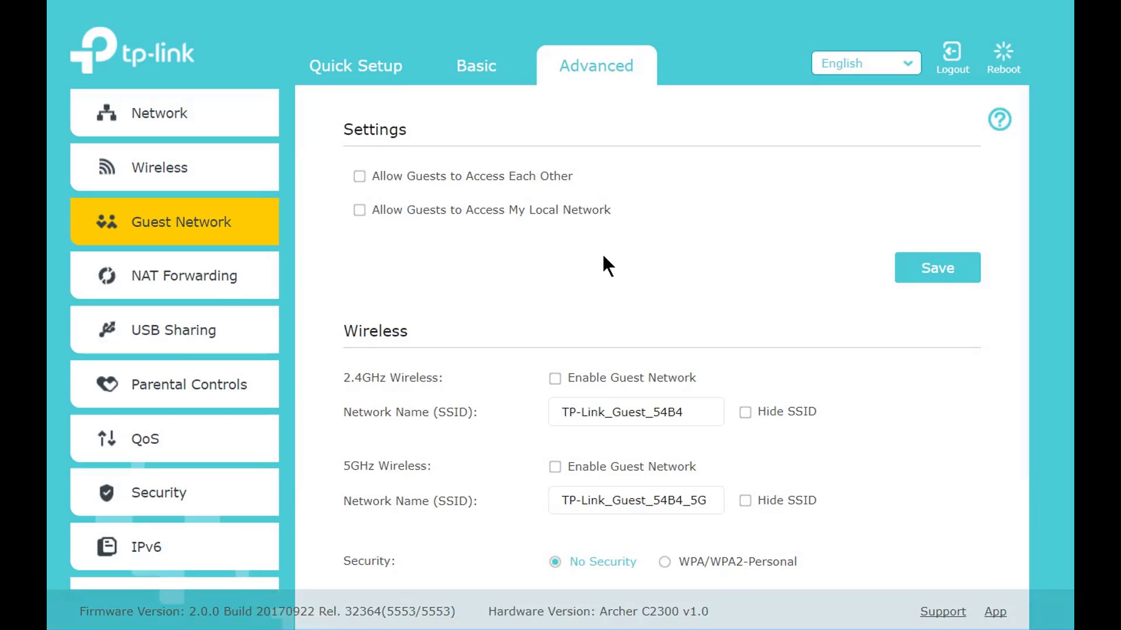
pyautogui.scroll(-2, 601, 259)
pyautogui.scroll(-1, 602, 267)
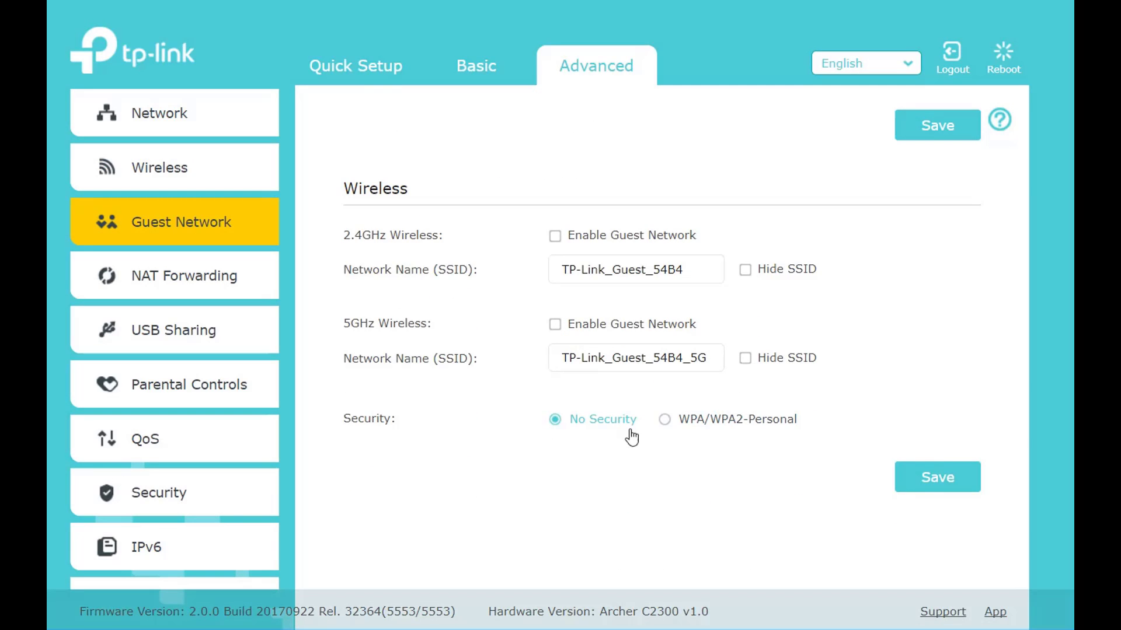
# Expand NAT Forwarding and review the ALG passthrough and Virtual Servers pages
pyautogui.scroll(1, 466, 391)
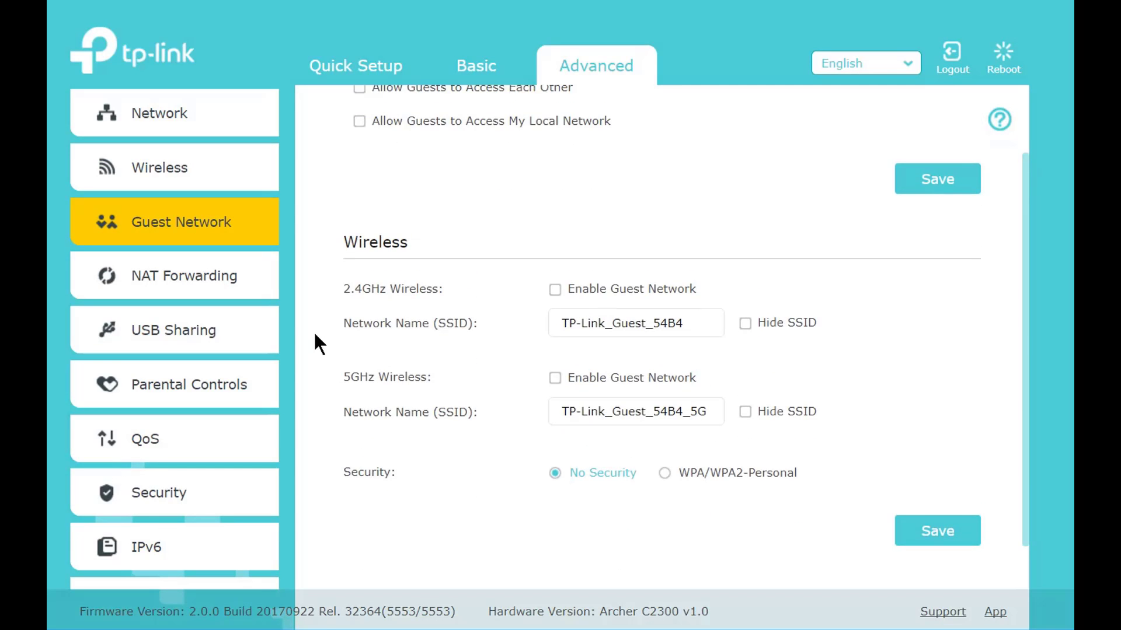
pyautogui.click(207, 280)
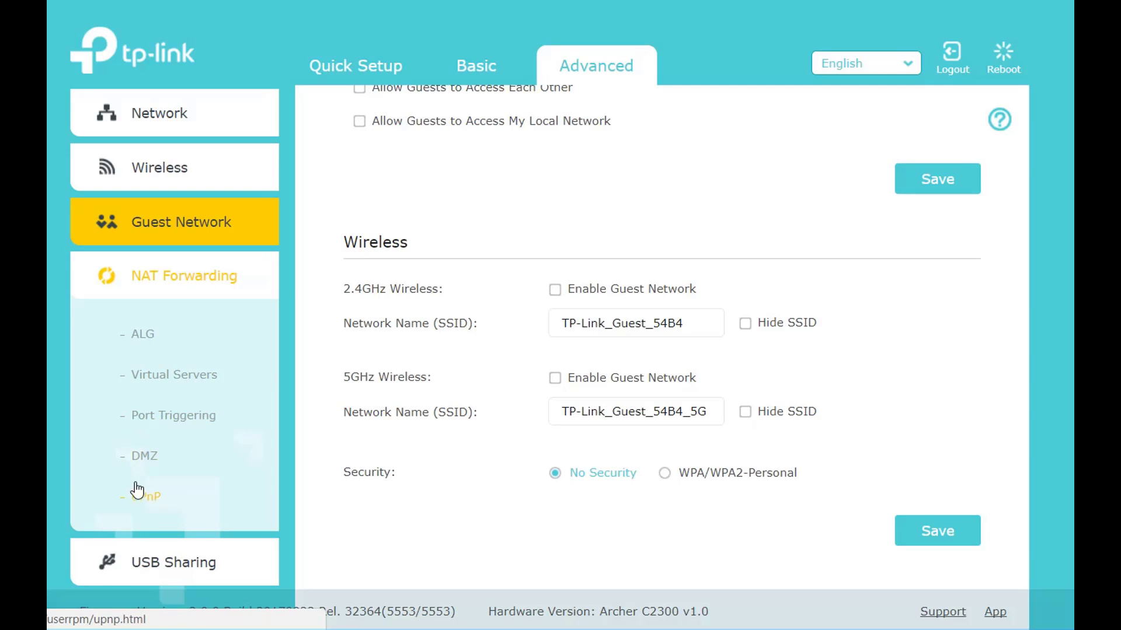
pyautogui.scroll(-3, 137, 490)
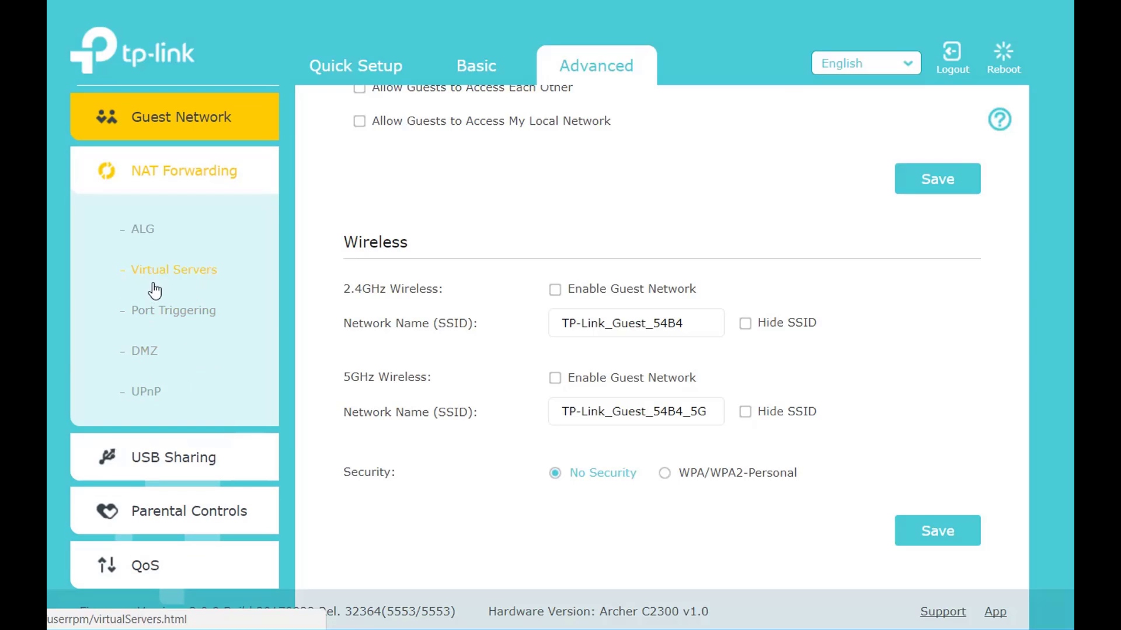
pyautogui.click(152, 234)
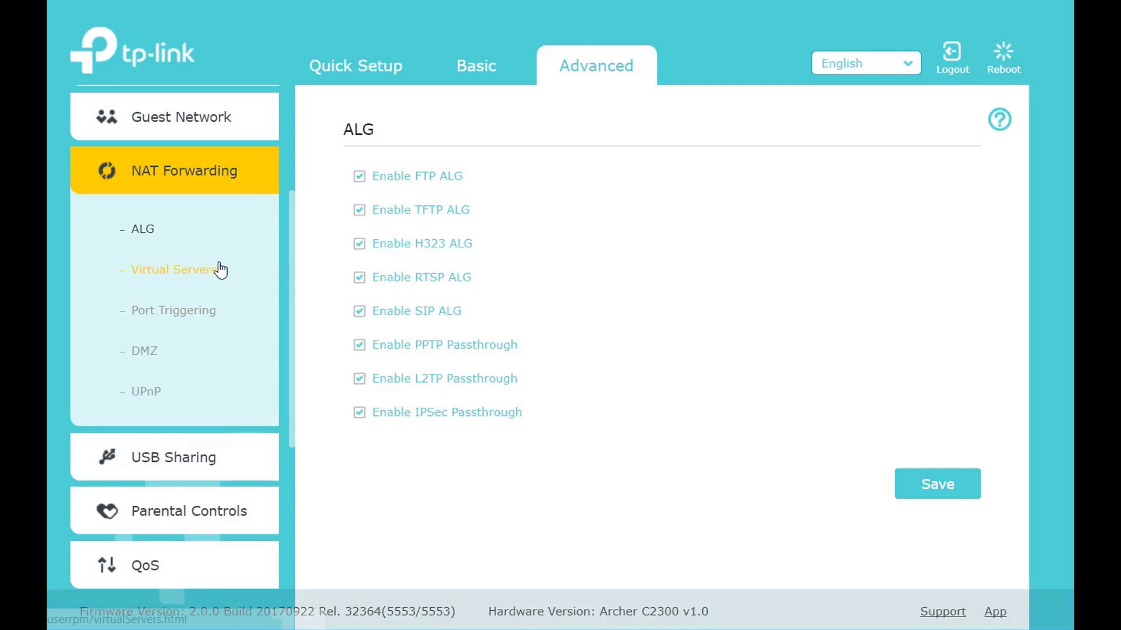
pyautogui.click(198, 277)
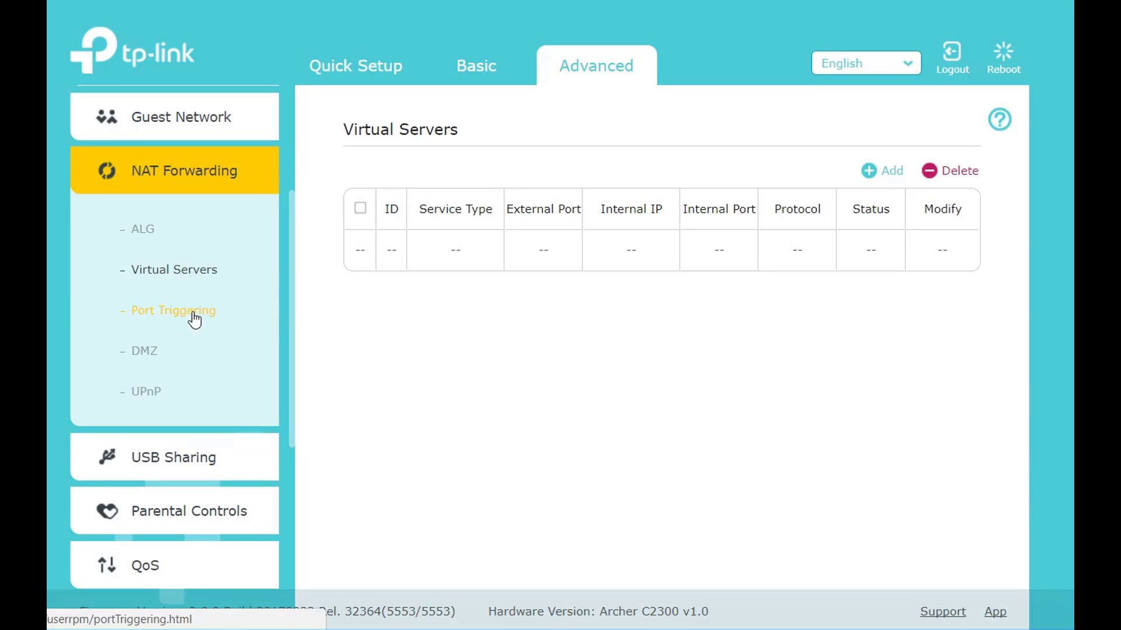
# Check Port Triggering and DMZ, ending on UPnP, switched on with no clients listed
pyautogui.click(201, 314)
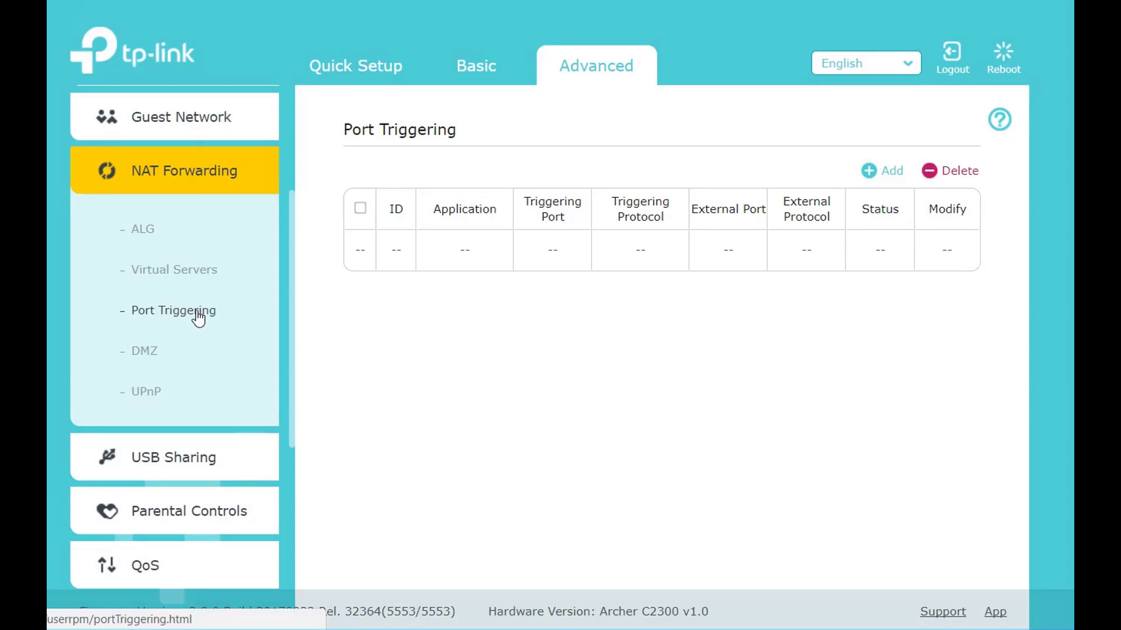
pyautogui.click(181, 116)
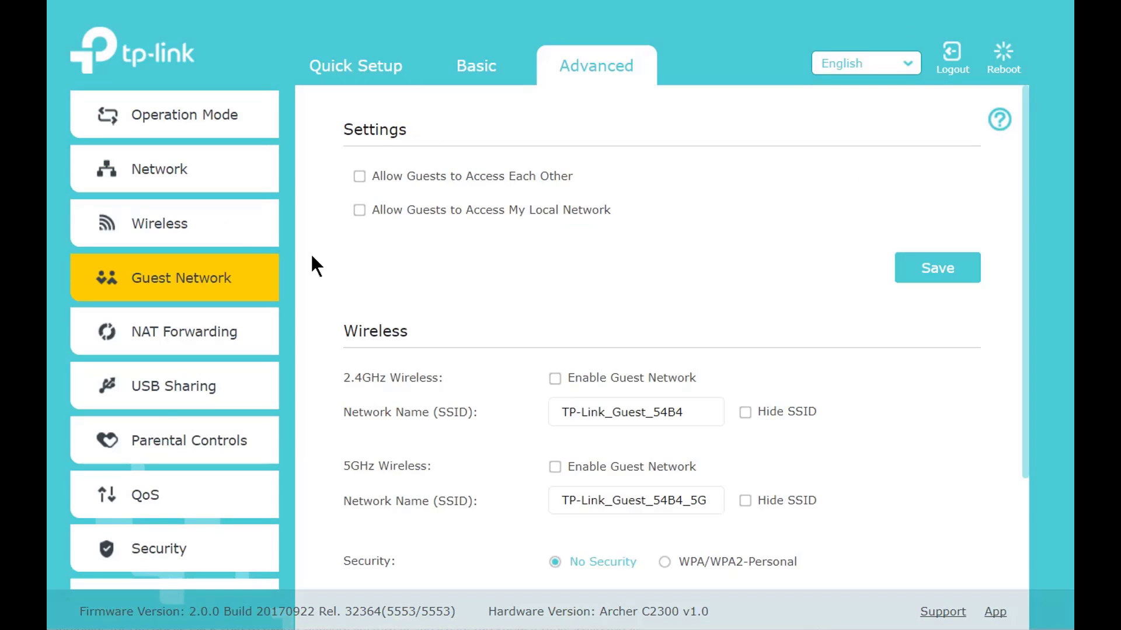
pyautogui.click(188, 328)
pyautogui.click(171, 420)
pyautogui.click(132, 459)
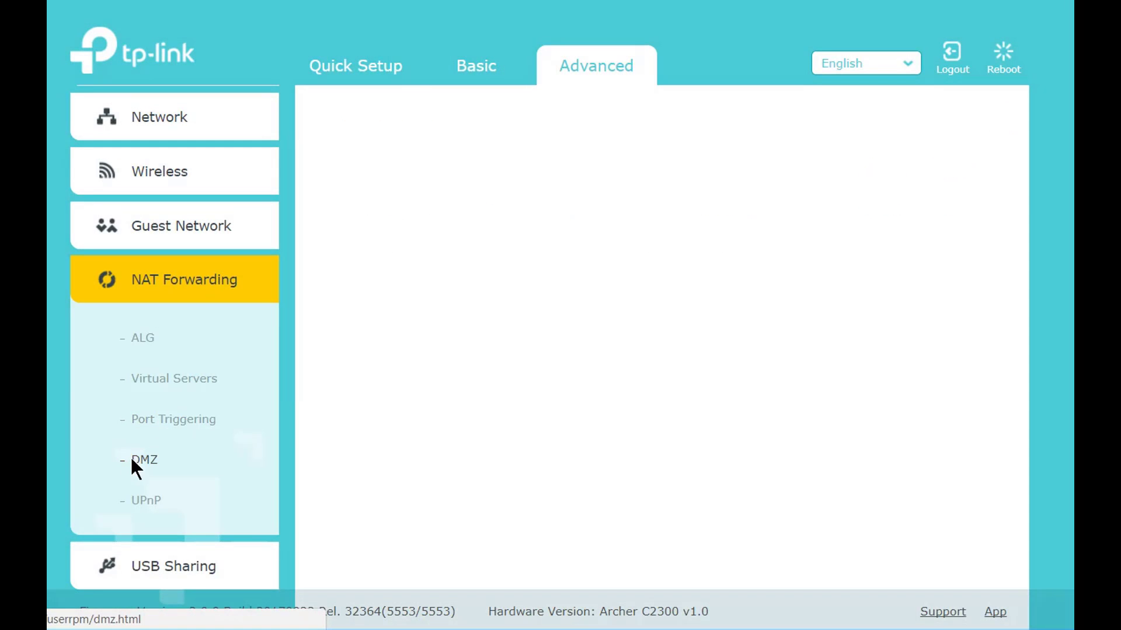
pyautogui.click(139, 497)
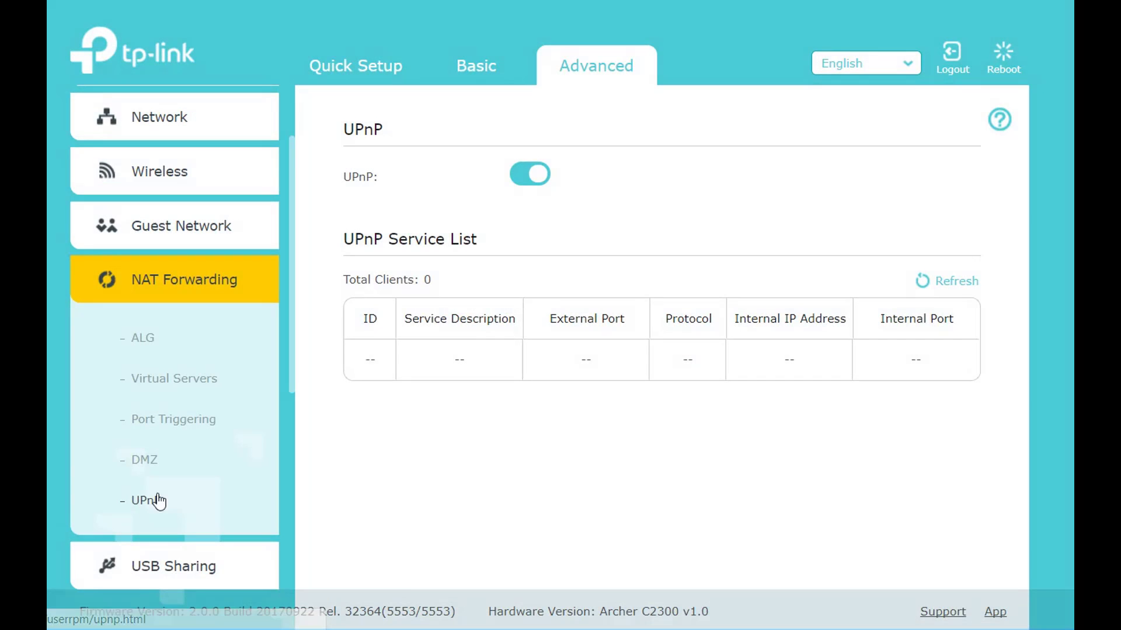
# Browse USB Sharing's Time Machine backup page and the Parental Controls profiles
pyautogui.scroll(-5, 286, 450)
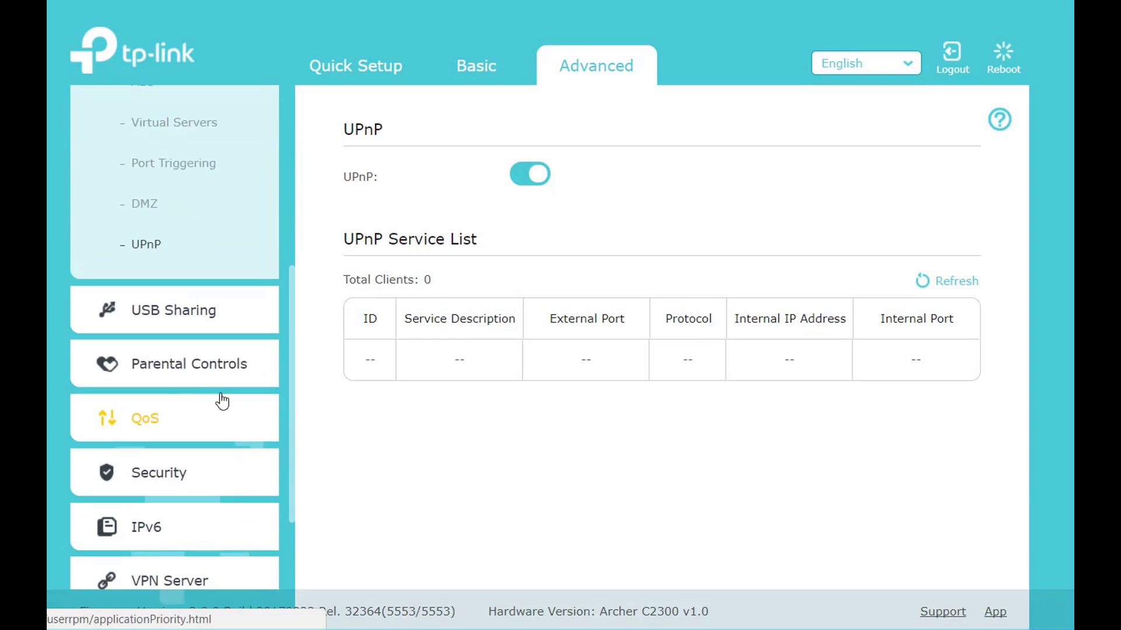
pyautogui.click(150, 309)
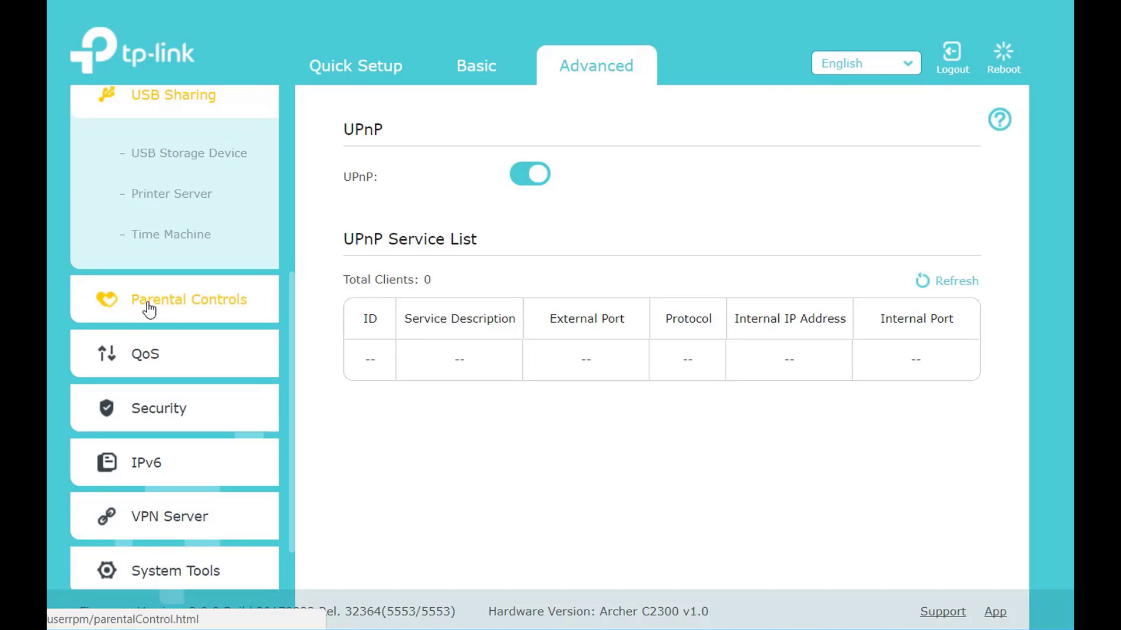
pyautogui.scroll(1, 201, 300)
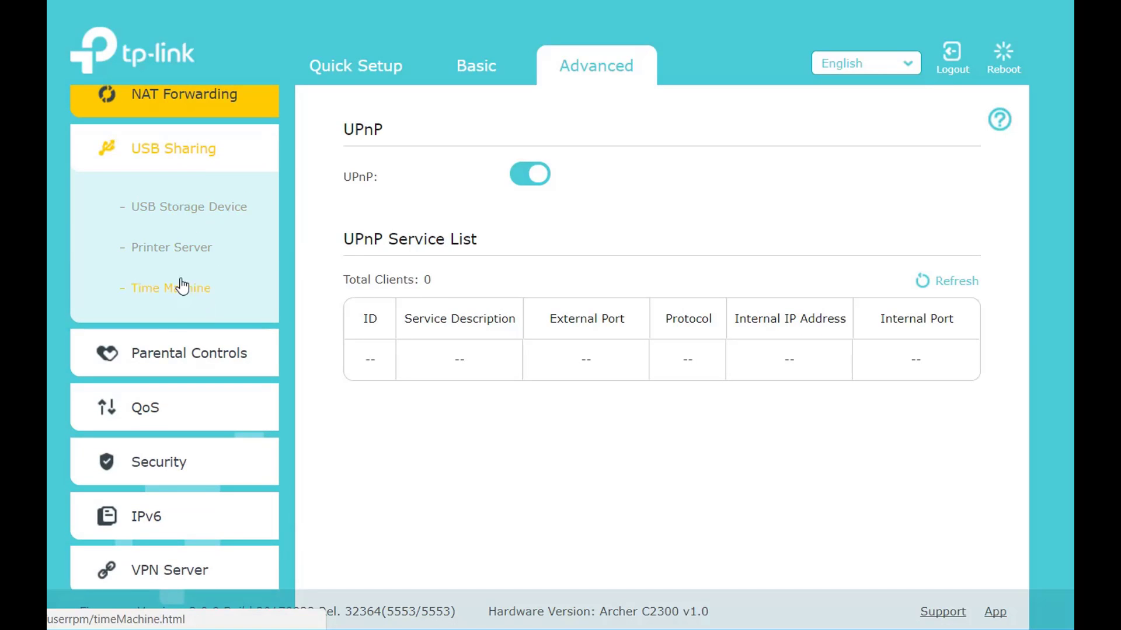
pyautogui.click(178, 298)
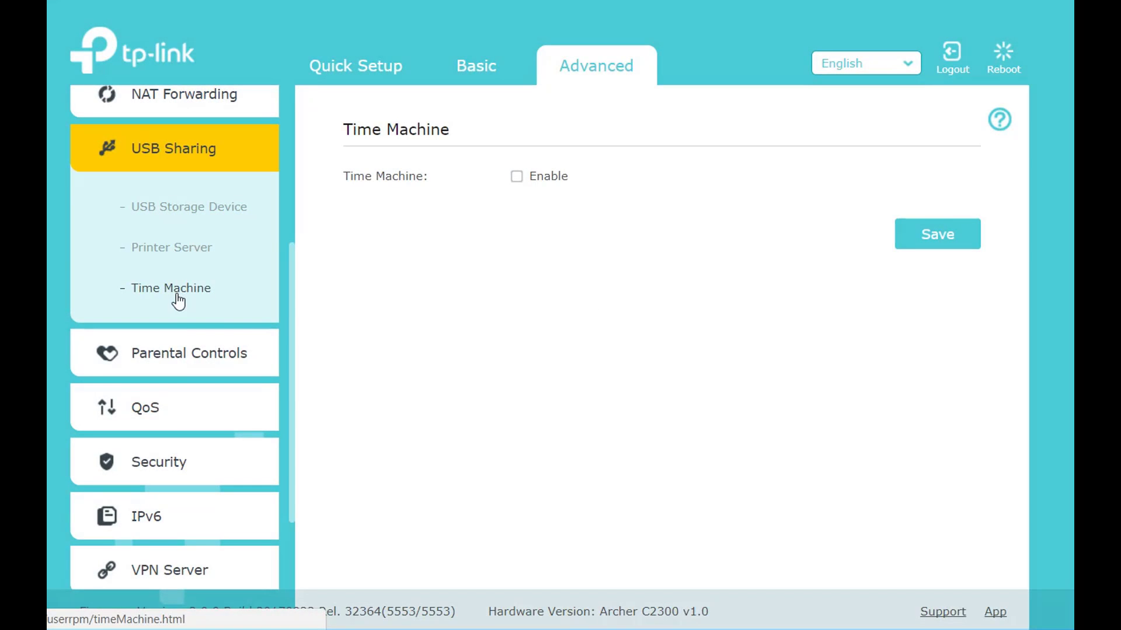
pyautogui.scroll(-3, 150, 313)
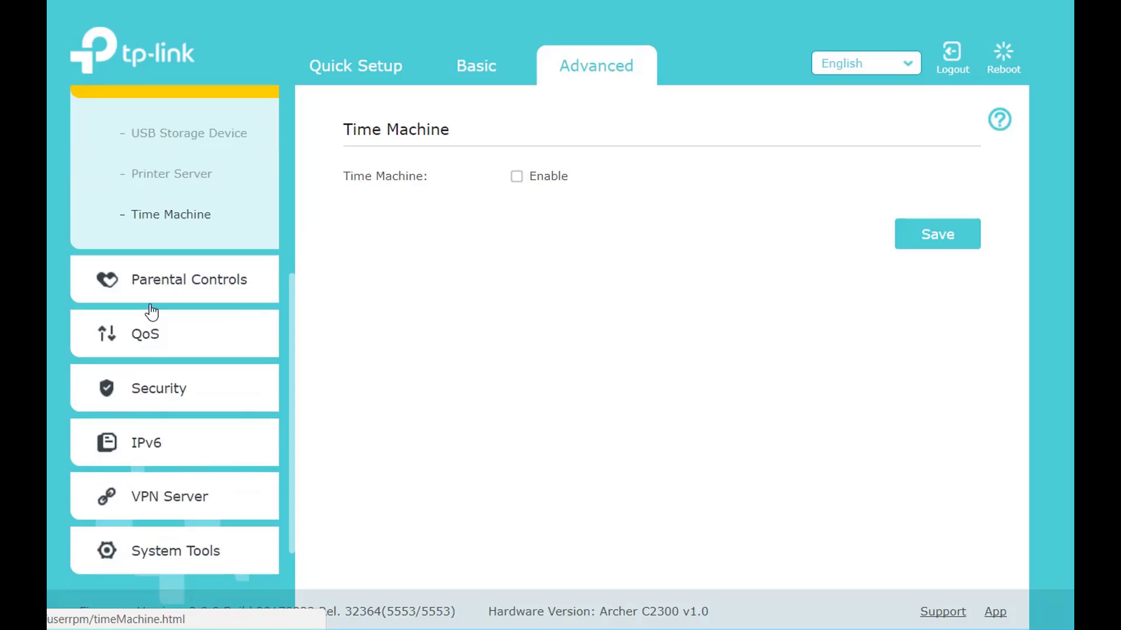
pyautogui.click(148, 263)
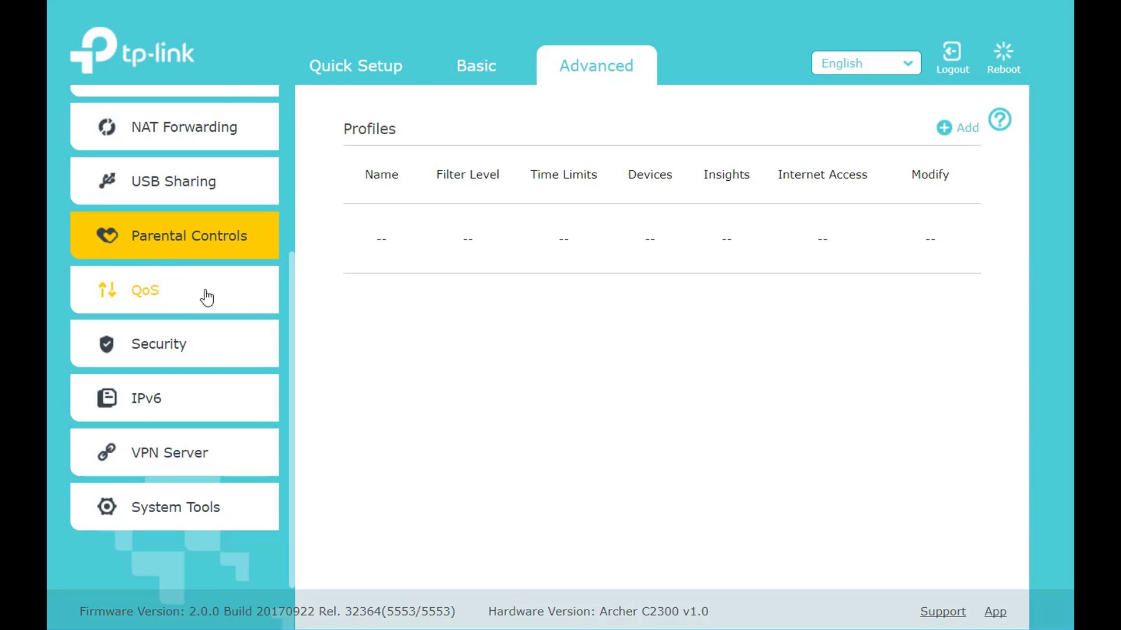
# Review QoS Application and Device Priority, then view IPv6: off, MAC clone set to Do NOT Clone
pyautogui.click(178, 297)
pyautogui.click(179, 298)
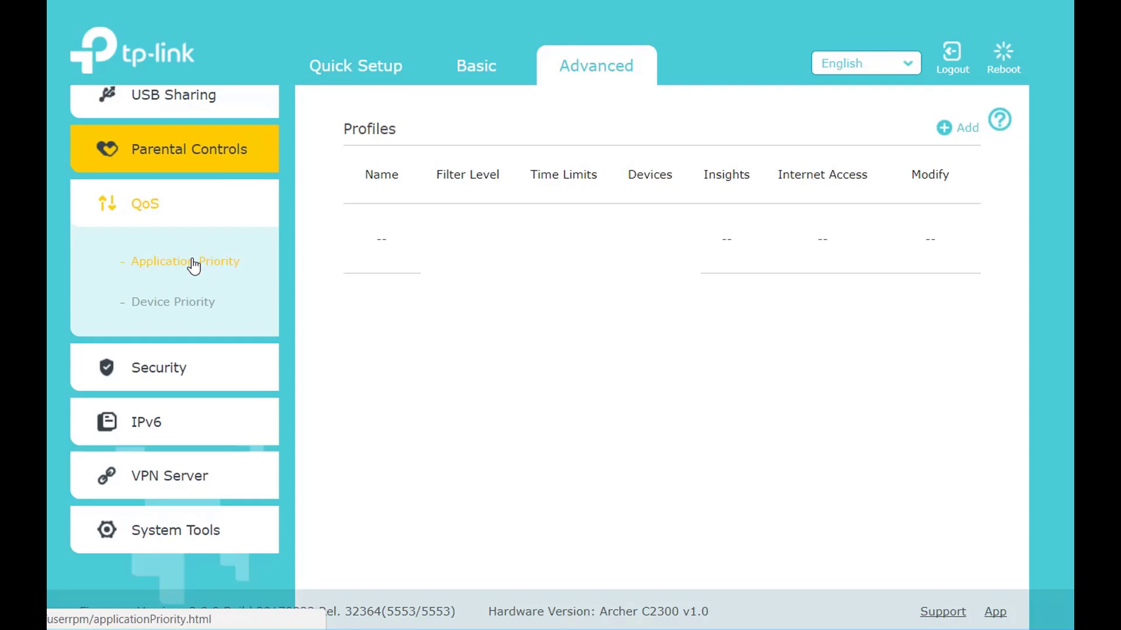
pyautogui.click(193, 264)
pyautogui.click(181, 306)
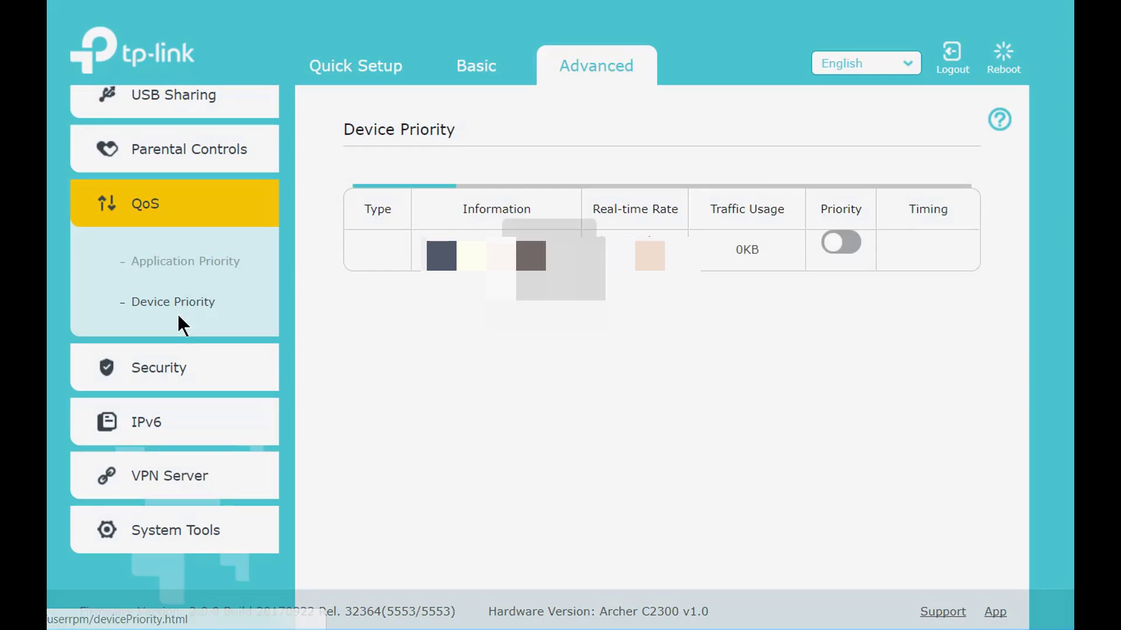
pyautogui.click(170, 370)
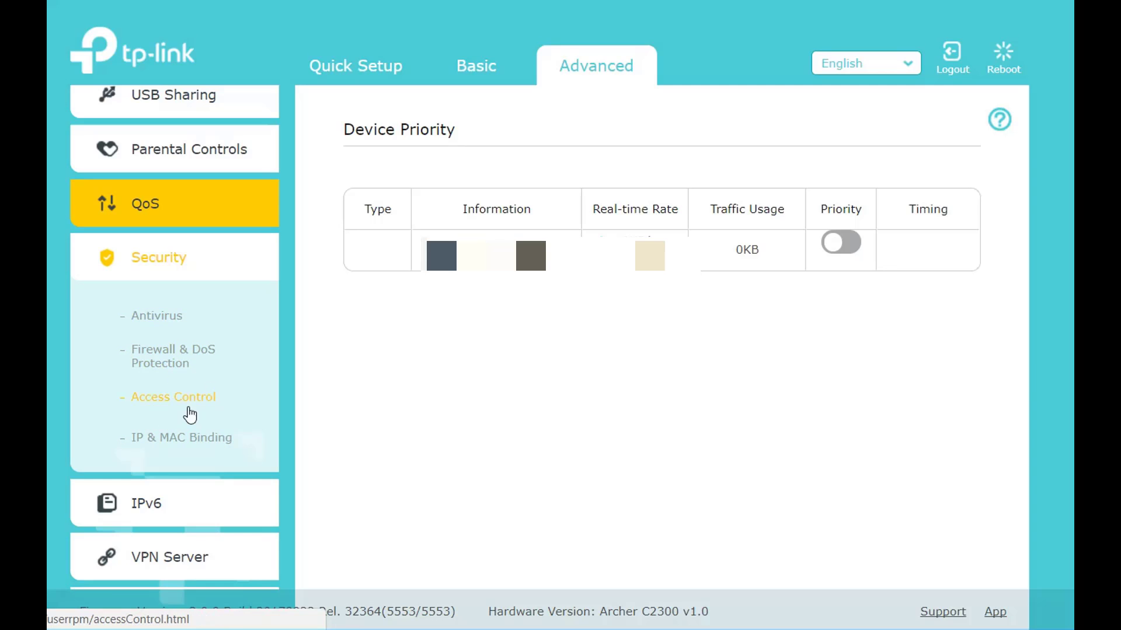
pyautogui.scroll(-1, 187, 416)
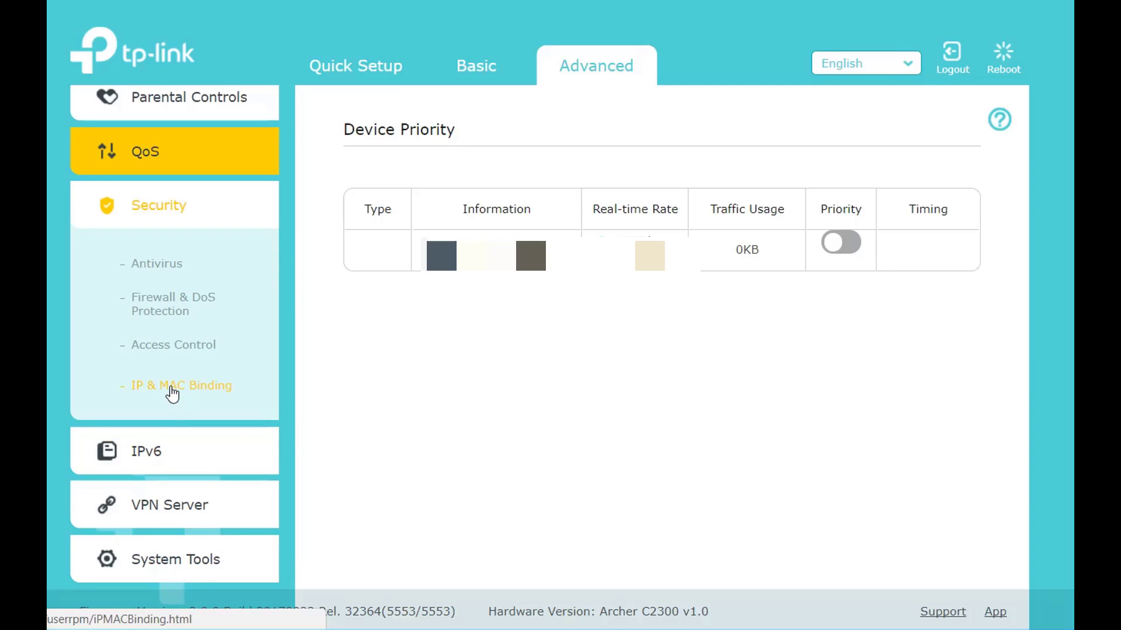
pyautogui.click(146, 455)
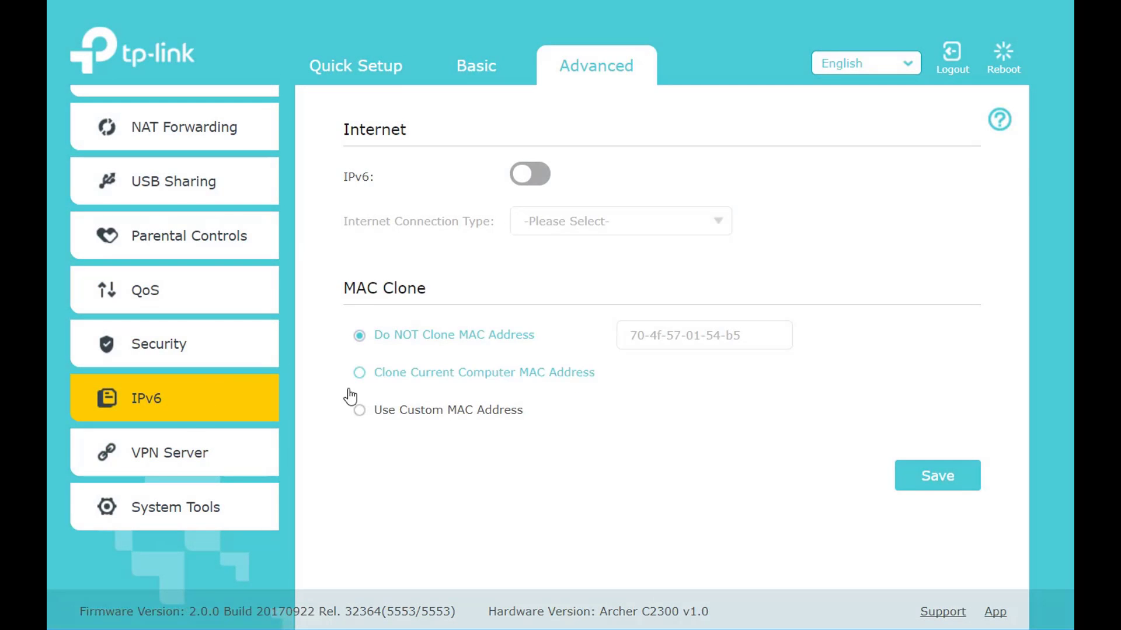
# Browse the VPN Server pages: OpenVPN settings, PPTP VPN, and current VPN Connections
pyautogui.click(161, 461)
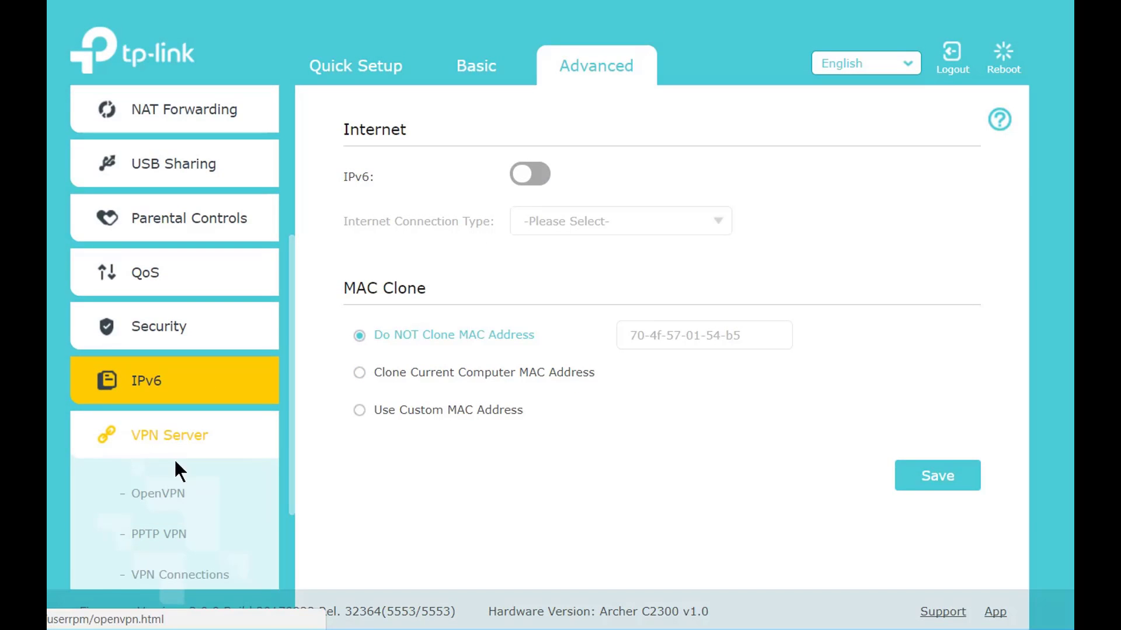
pyautogui.click(151, 389)
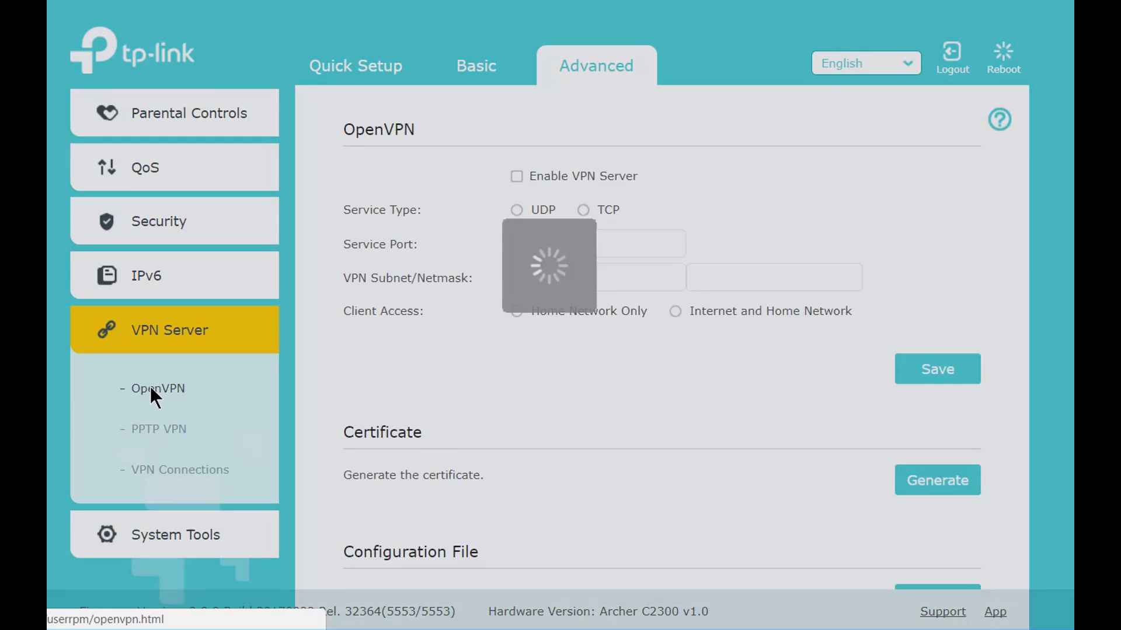
pyautogui.scroll(-1, 507, 308)
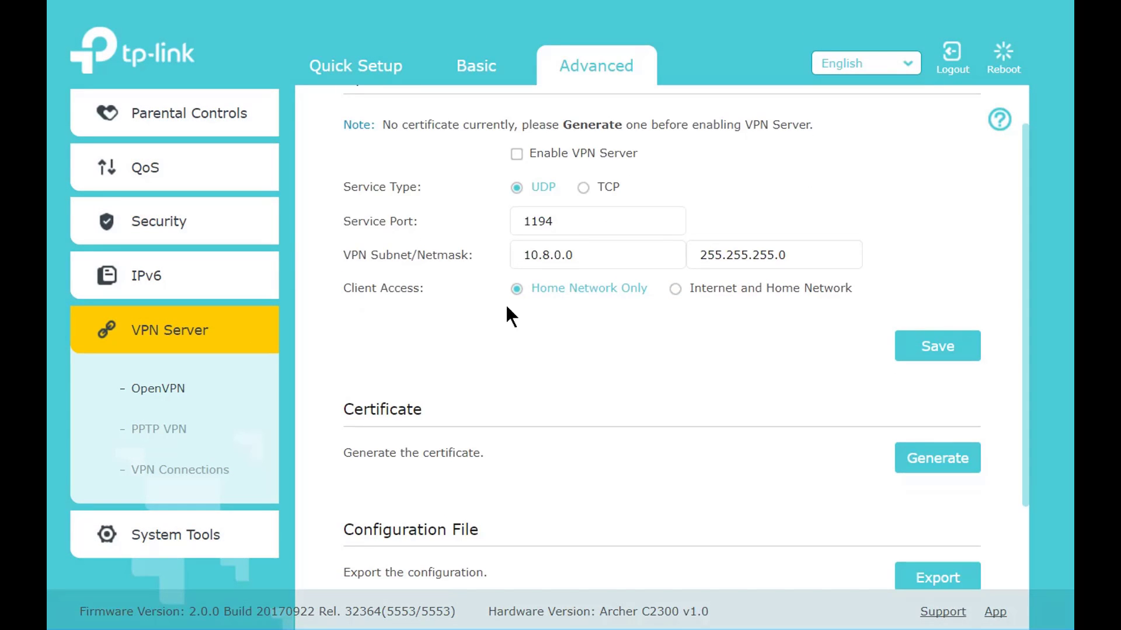
pyautogui.scroll(-2, 581, 358)
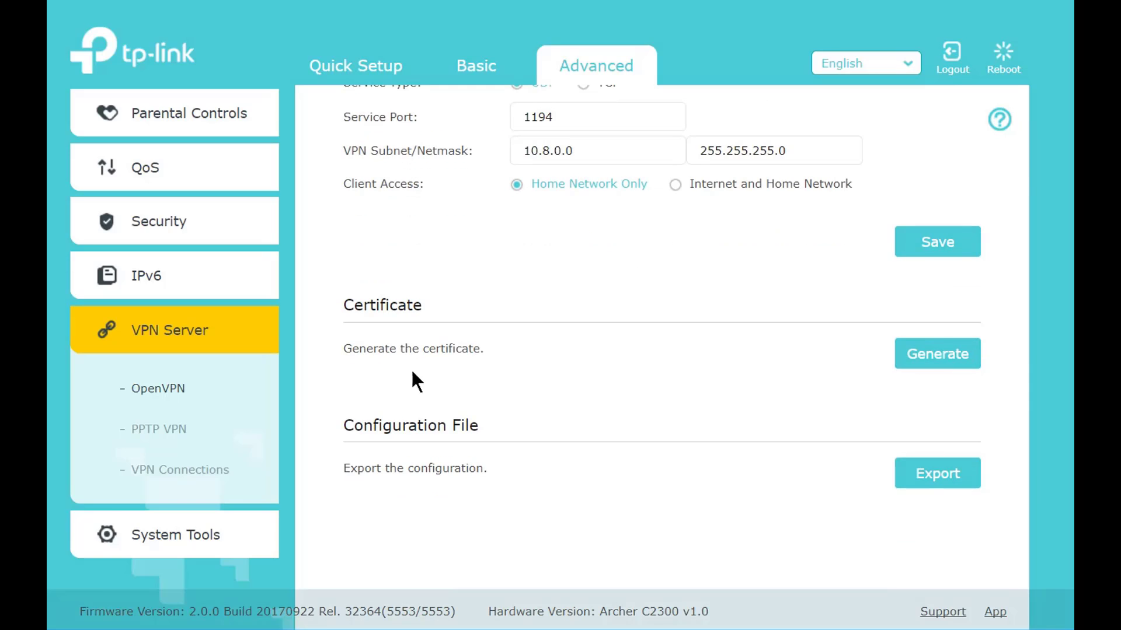
pyautogui.click(167, 389)
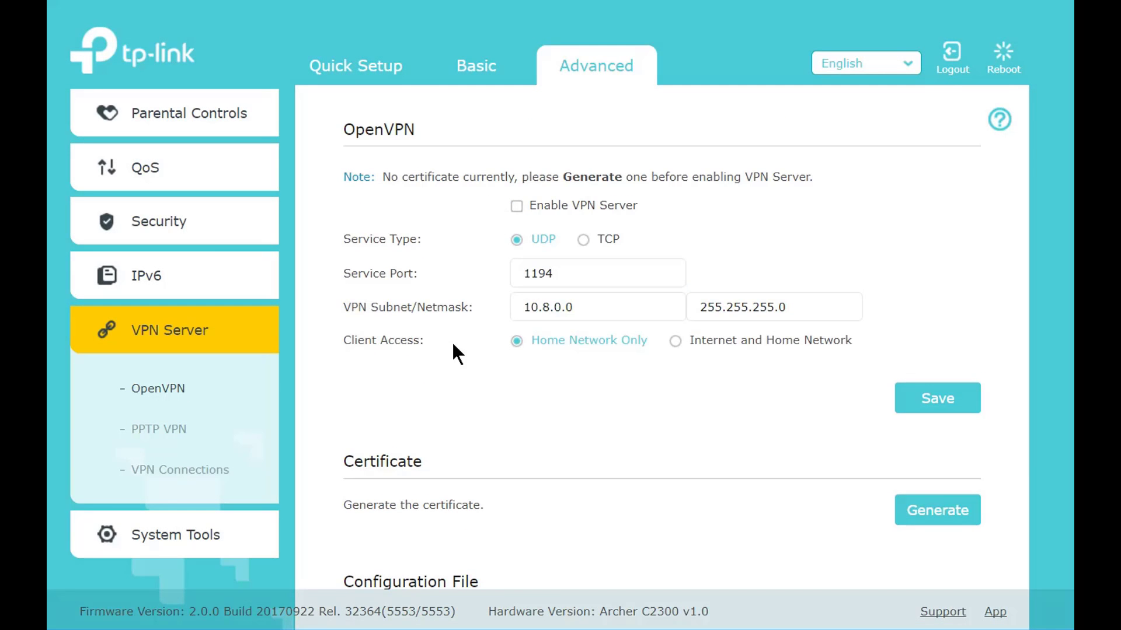
pyautogui.scroll(-3, 505, 380)
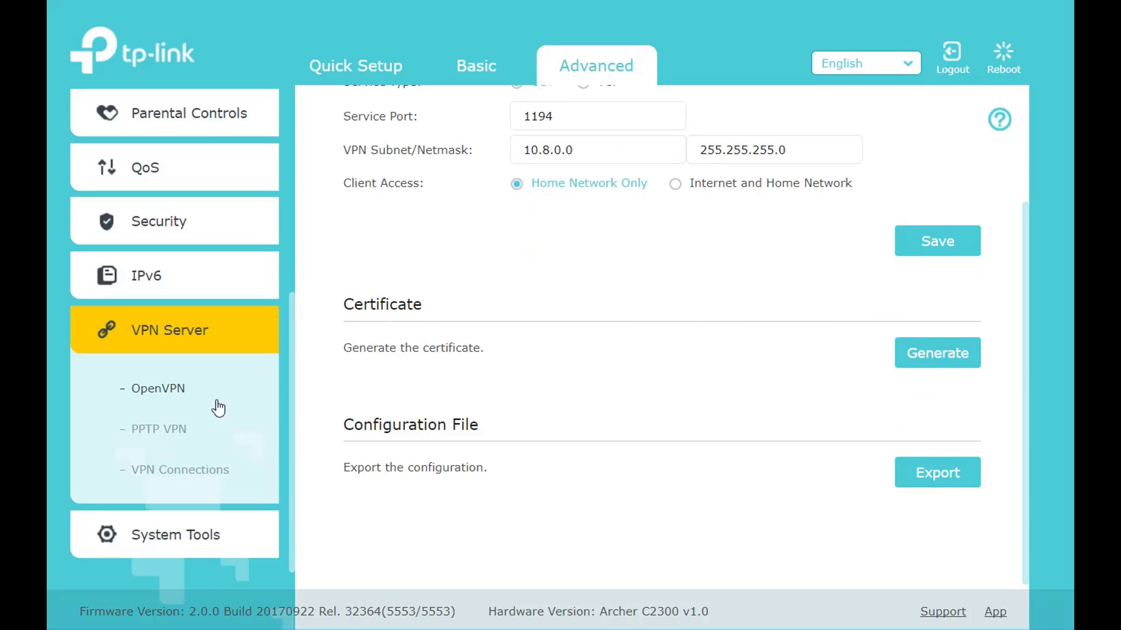
pyautogui.click(156, 430)
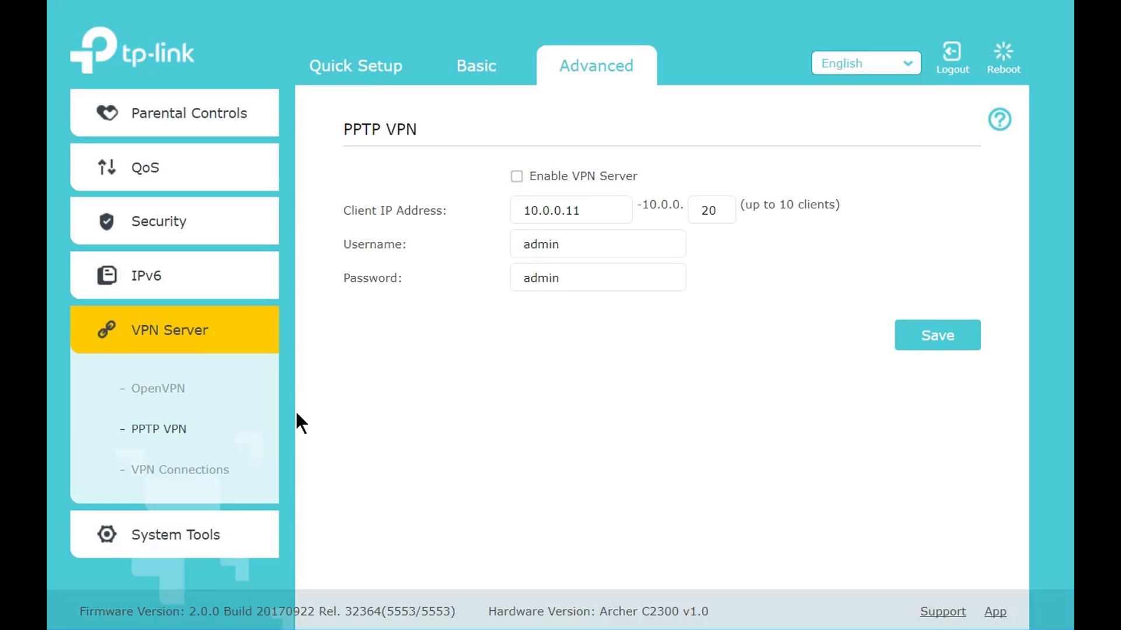
pyautogui.click(165, 470)
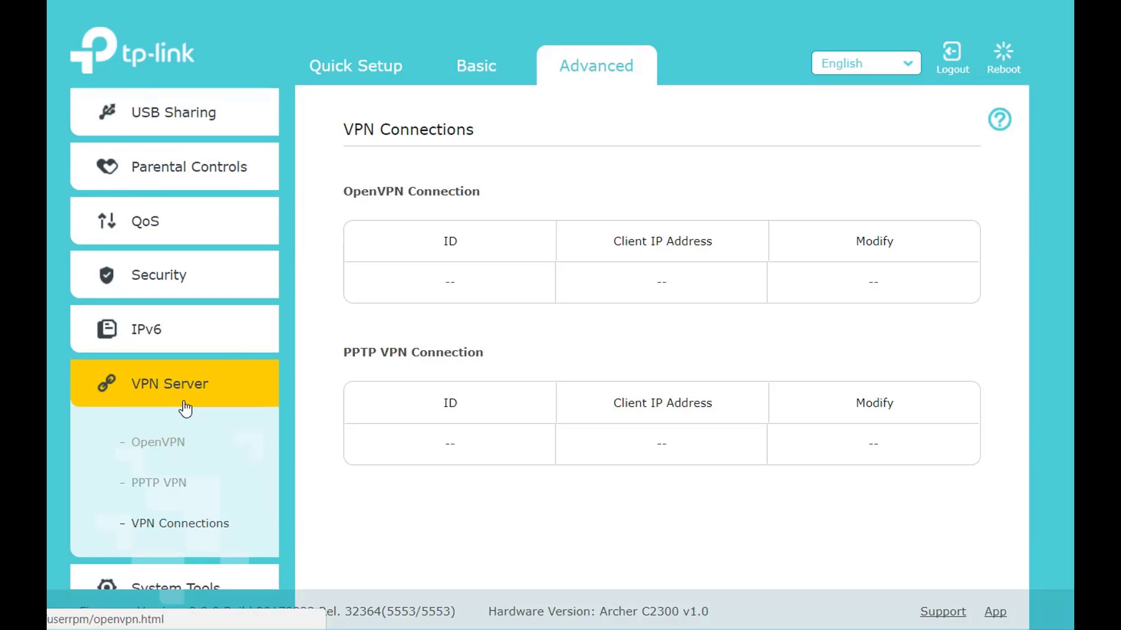
# Return to OpenVPN (disabled, UDP port 1194, subnet 10.8.0.0) and view Certificate and Configuration File
pyautogui.click(186, 390)
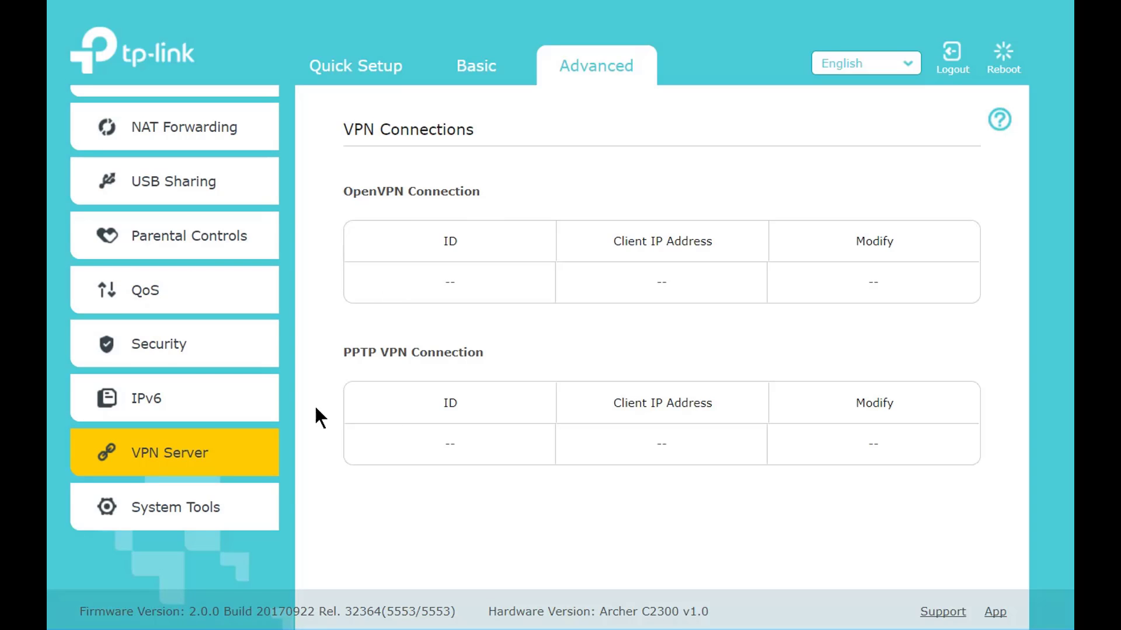
pyautogui.click(230, 452)
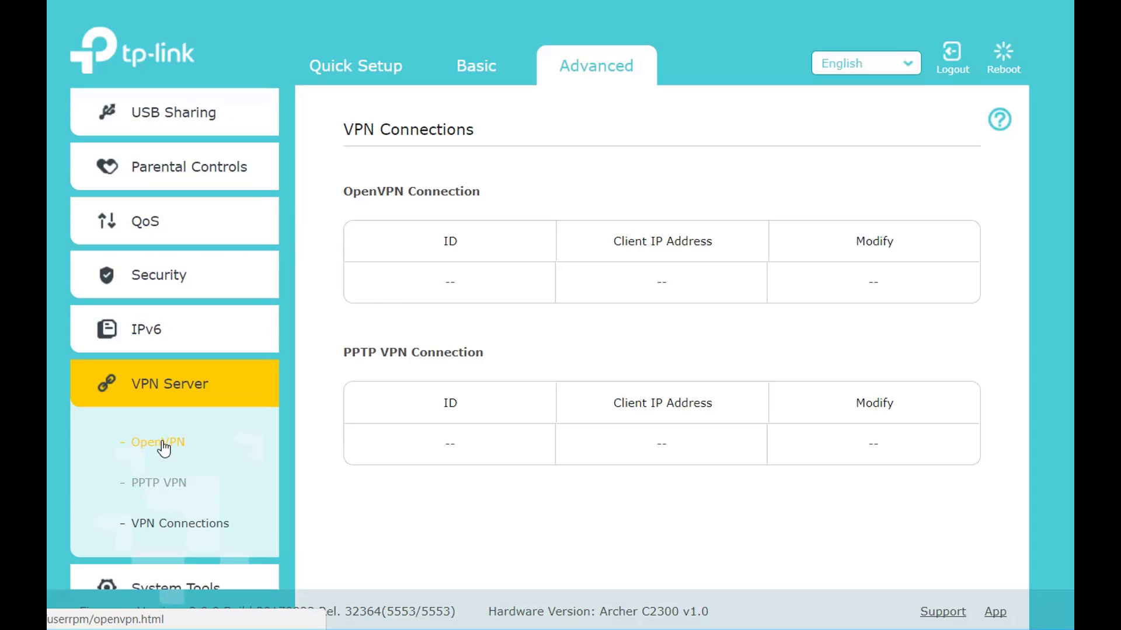
pyautogui.click(162, 444)
pyautogui.scroll(-2, 409, 367)
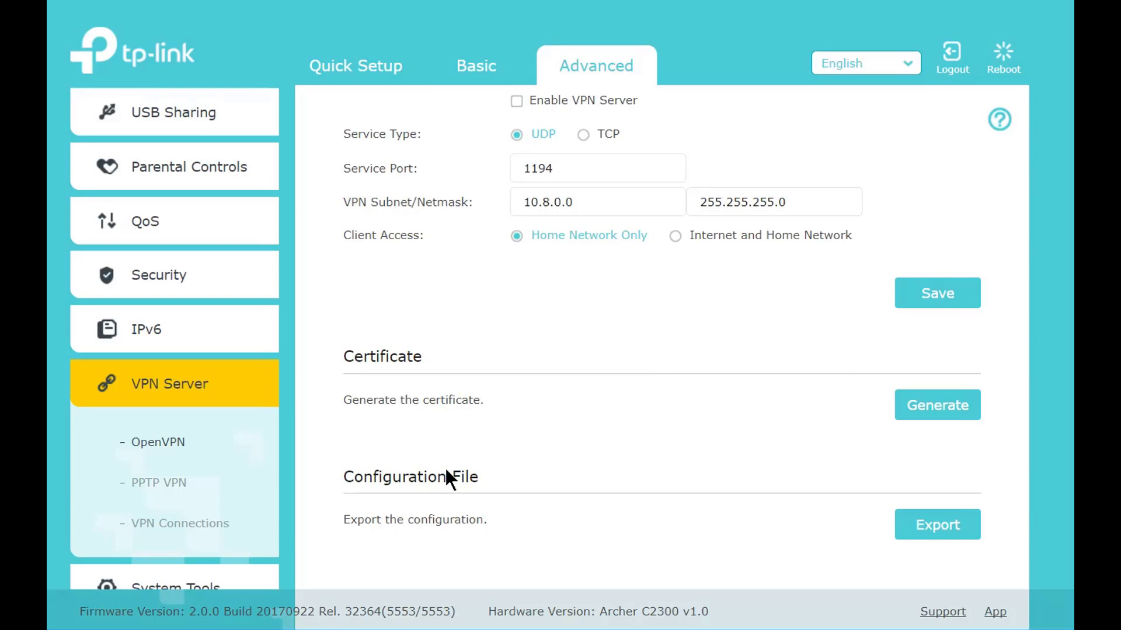
pyautogui.scroll(-2, 192, 453)
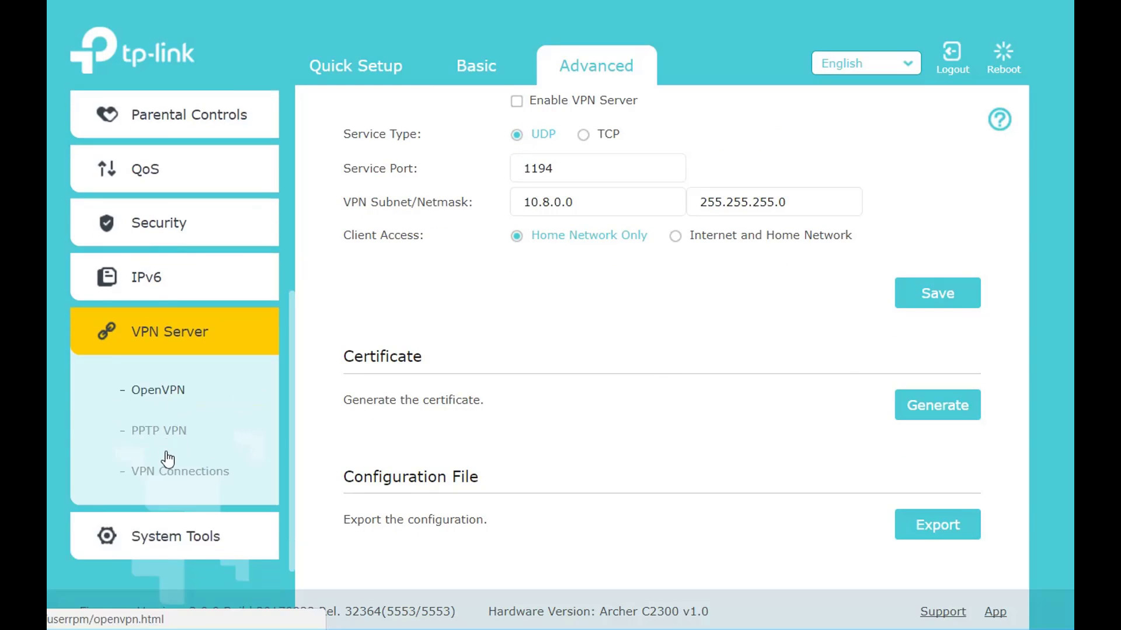
# Open System Tools > Diagnostics, showing Ping selected and the router ready
pyautogui.click(161, 515)
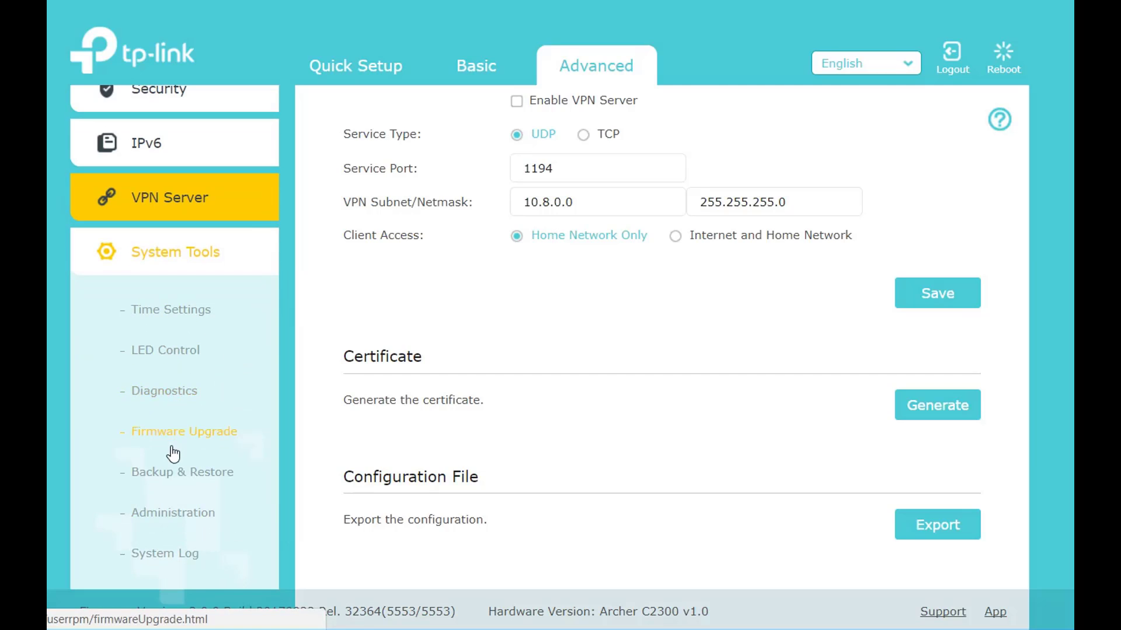
pyautogui.click(167, 397)
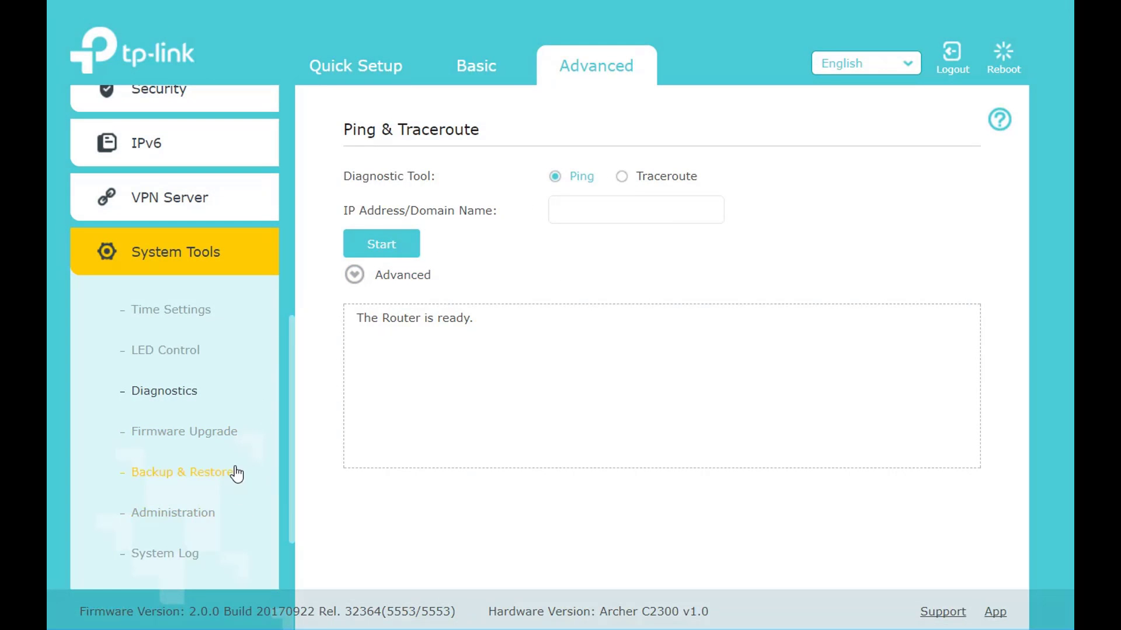
pyautogui.scroll(-1, 195, 482)
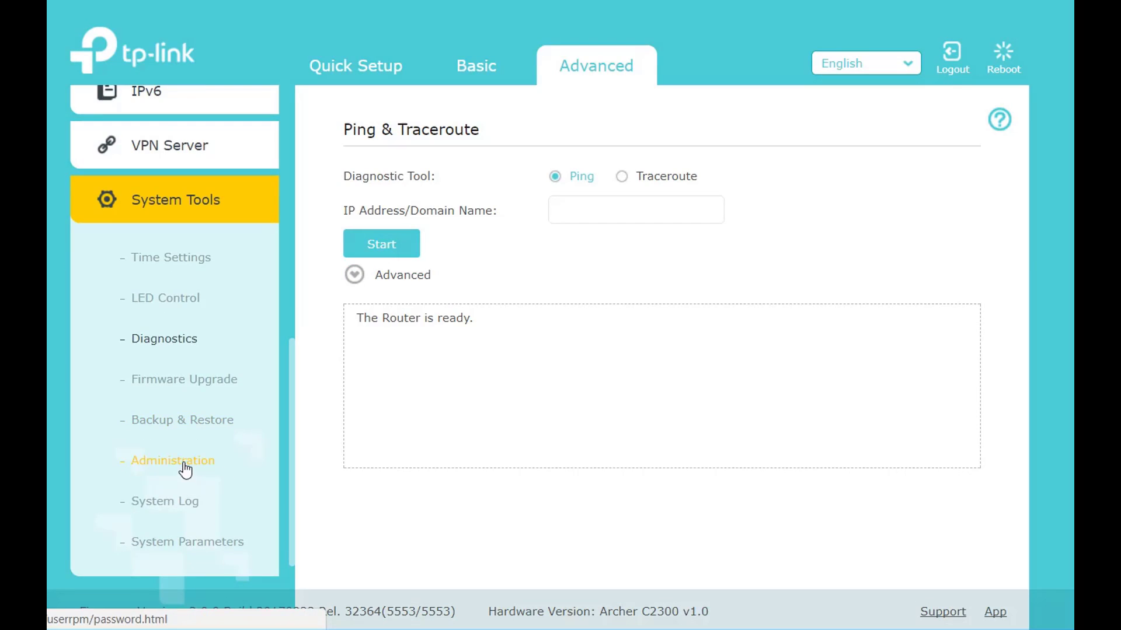
pyautogui.scroll(-1, 185, 469)
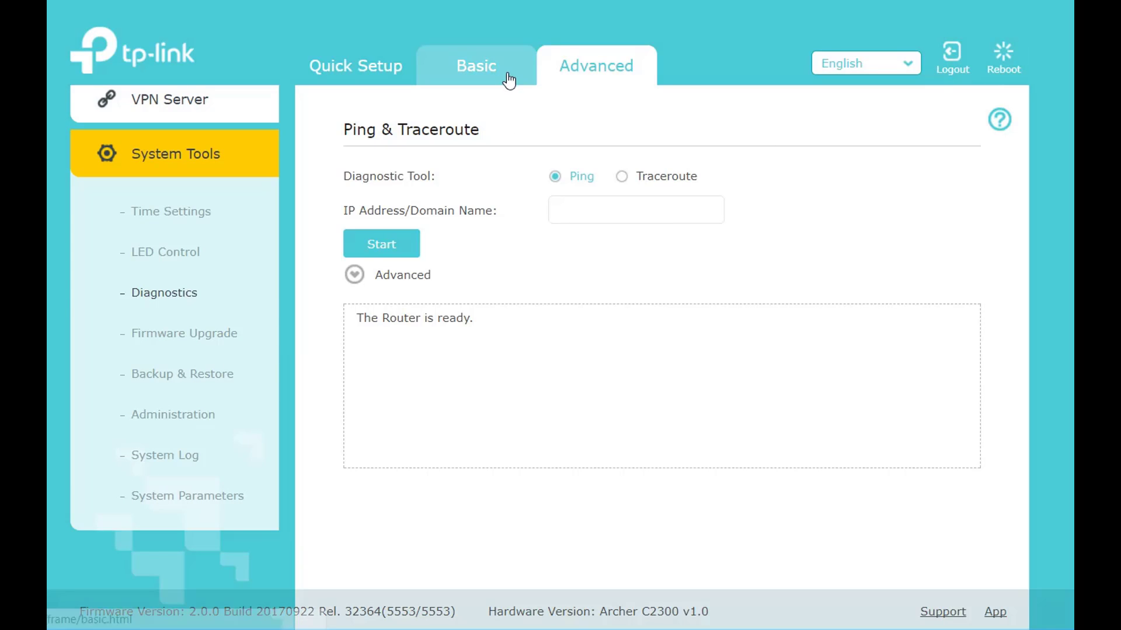
# Go back to the Basic Network Map showing Dynamic IP internet and one wireless client
pyautogui.click(483, 69)
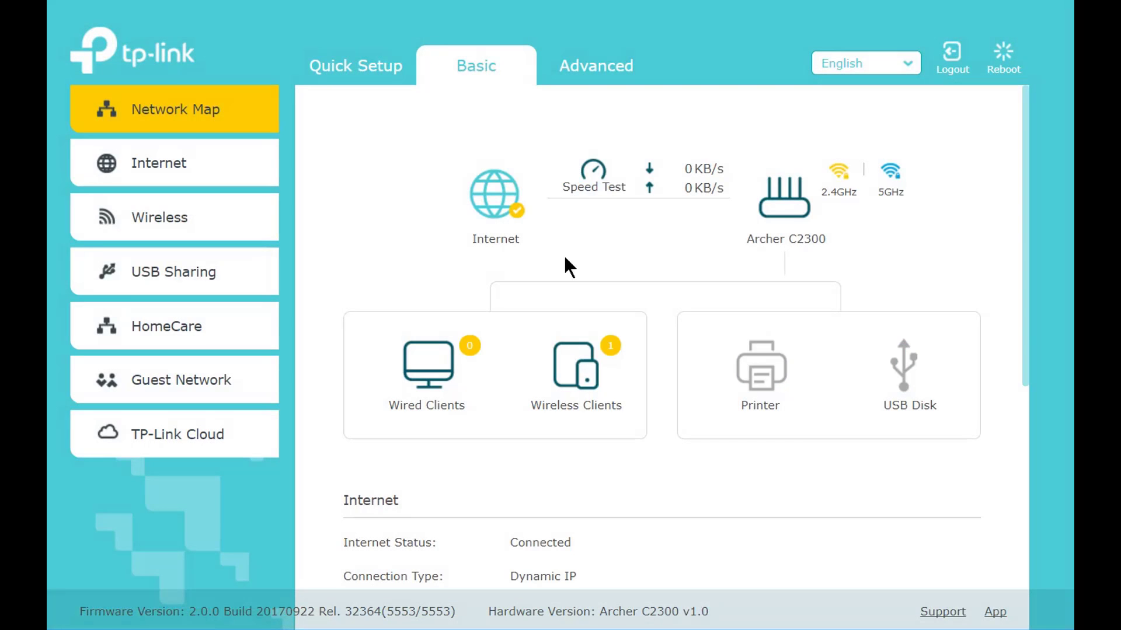
pyautogui.click(593, 76)
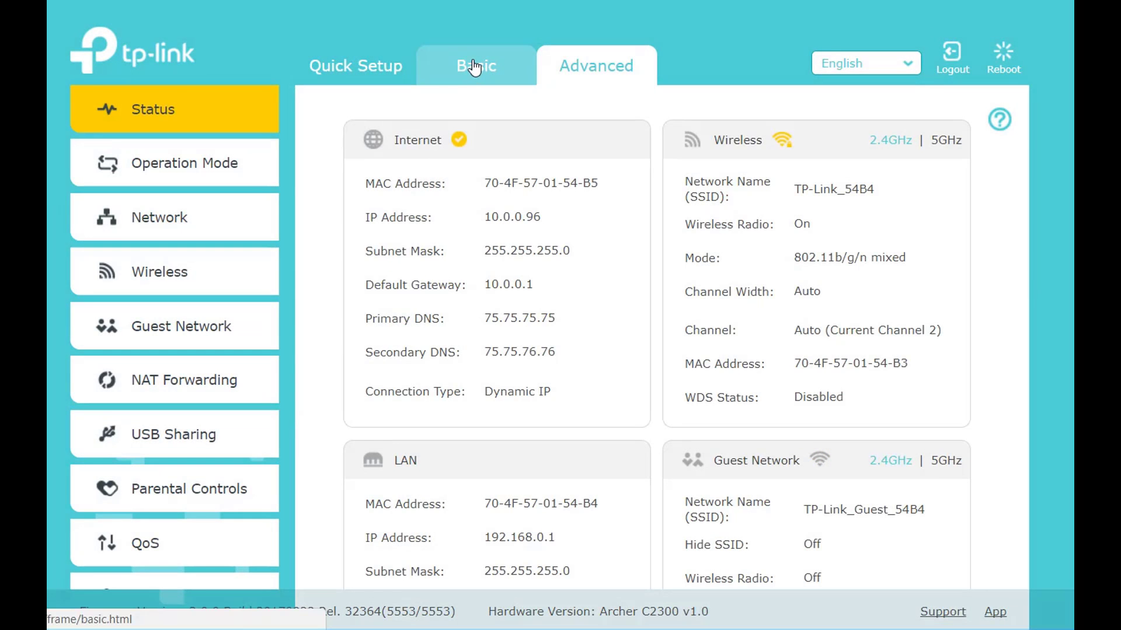
pyautogui.click(475, 68)
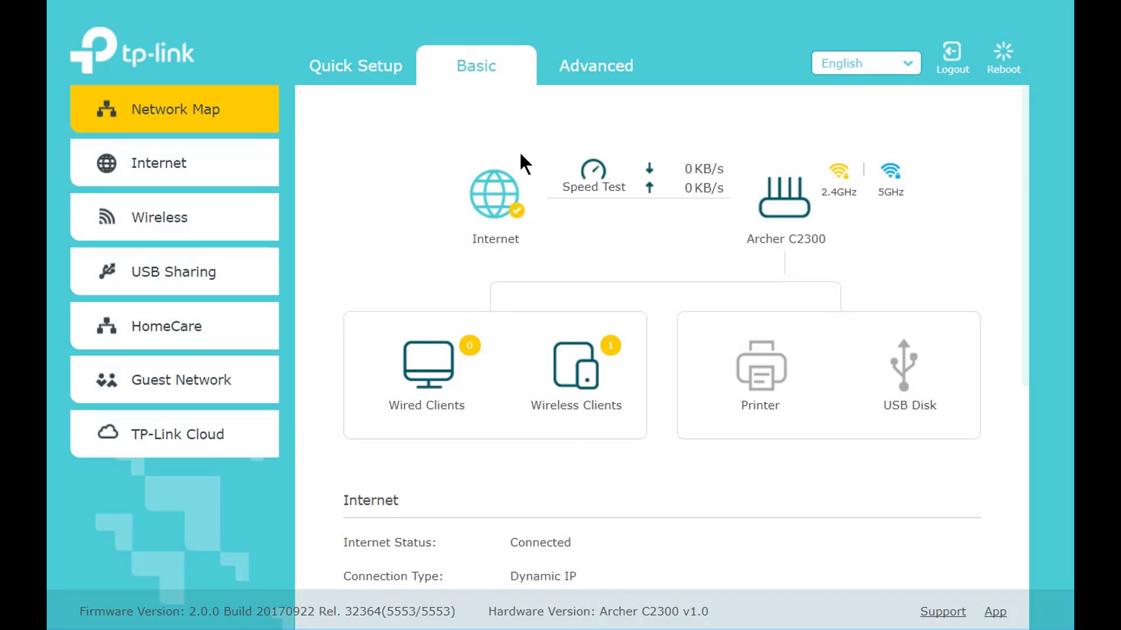